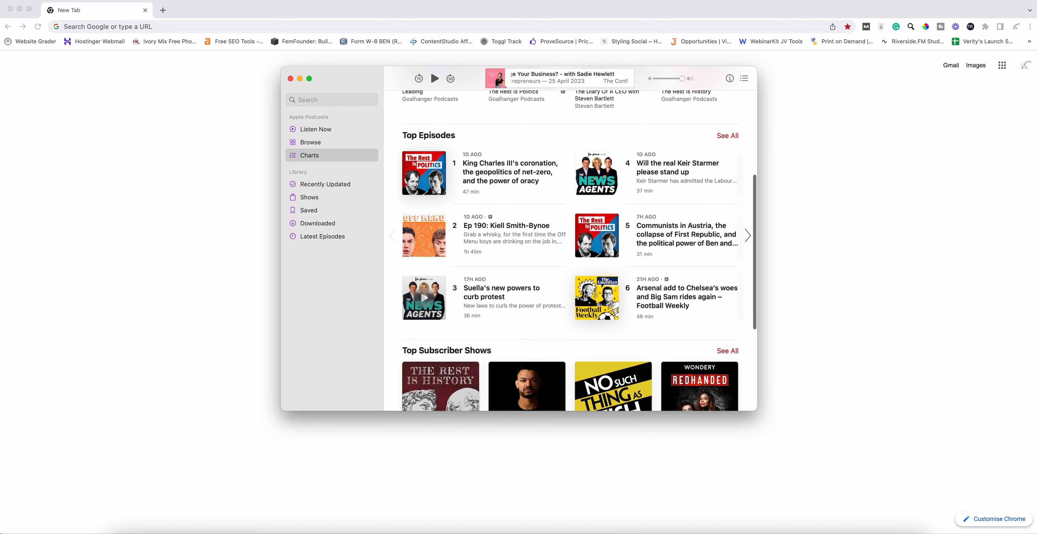
# - Browse the Podcasts Charts page's top episodes and subscriber shows, then open the full Top Shows list
pyautogui.scroll(1, 559, 258)
pyautogui.scroll(-4, 558, 259)
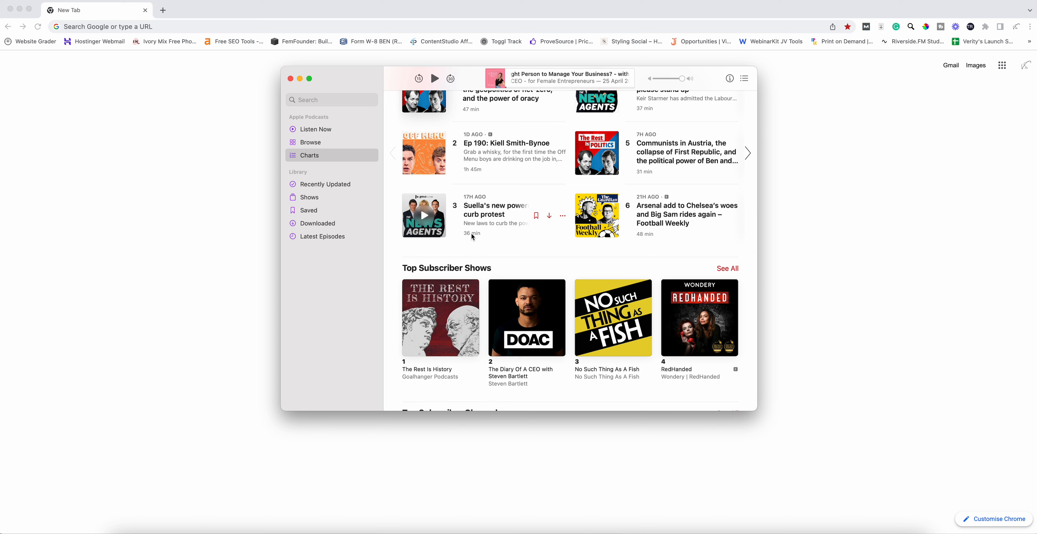
pyautogui.scroll(-1, 473, 237)
pyautogui.scroll(-3, 473, 237)
pyautogui.scroll(6, 472, 238)
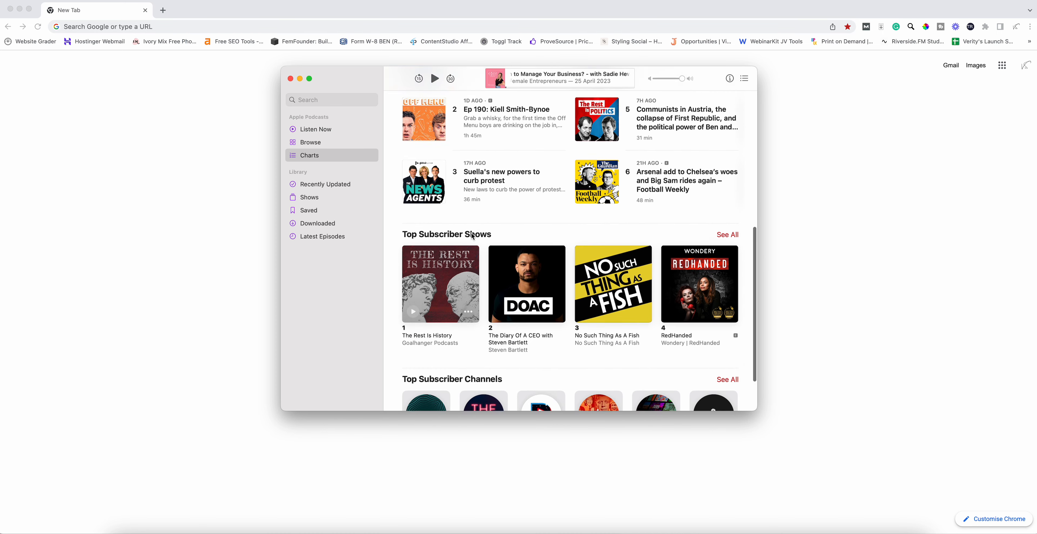
pyautogui.scroll(2, 473, 237)
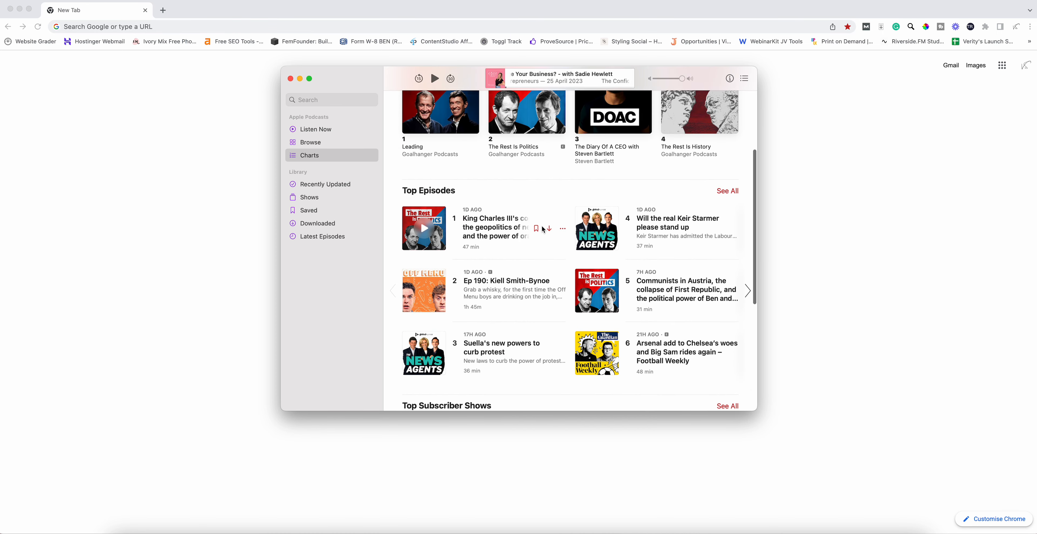
pyautogui.scroll(3, 546, 228)
pyautogui.click(728, 133)
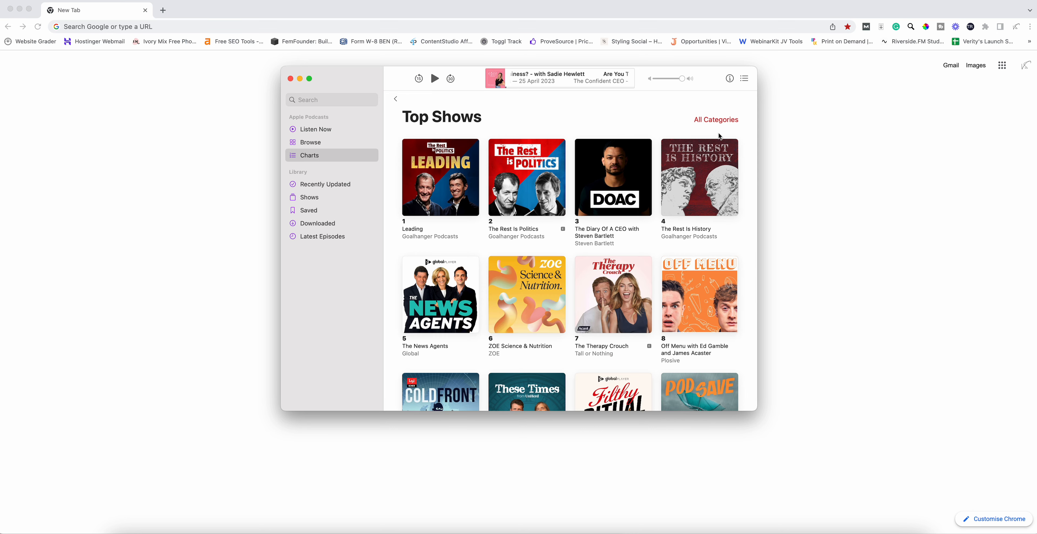
pyautogui.scroll(-3, 625, 210)
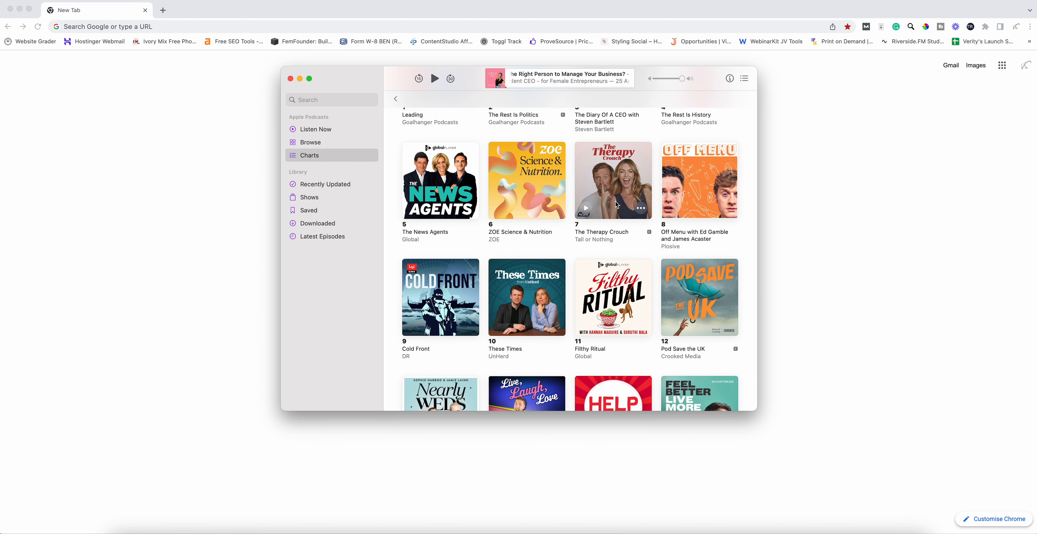
pyautogui.scroll(-5, 620, 205)
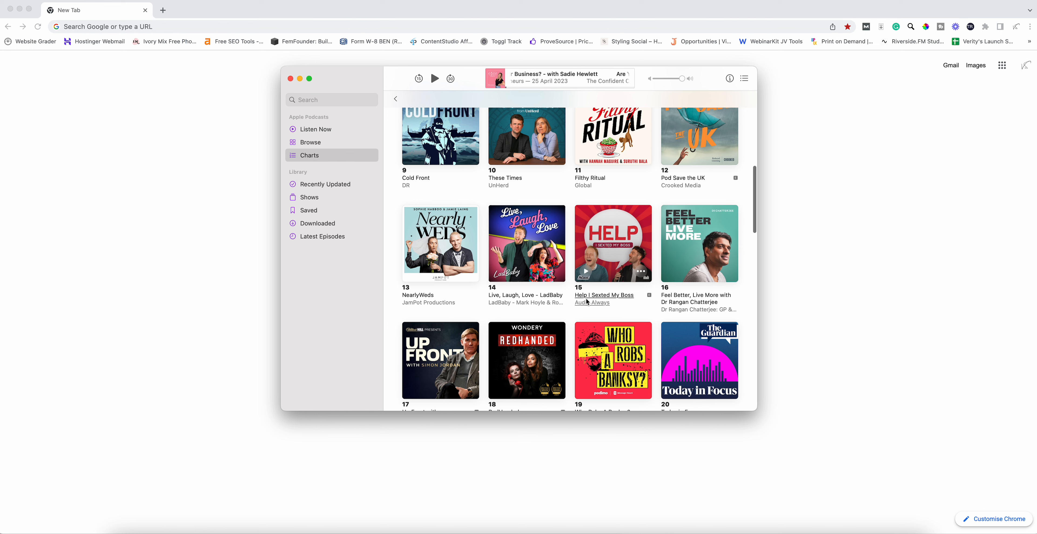
pyautogui.scroll(-1, 627, 267)
pyautogui.scroll(-3, 627, 266)
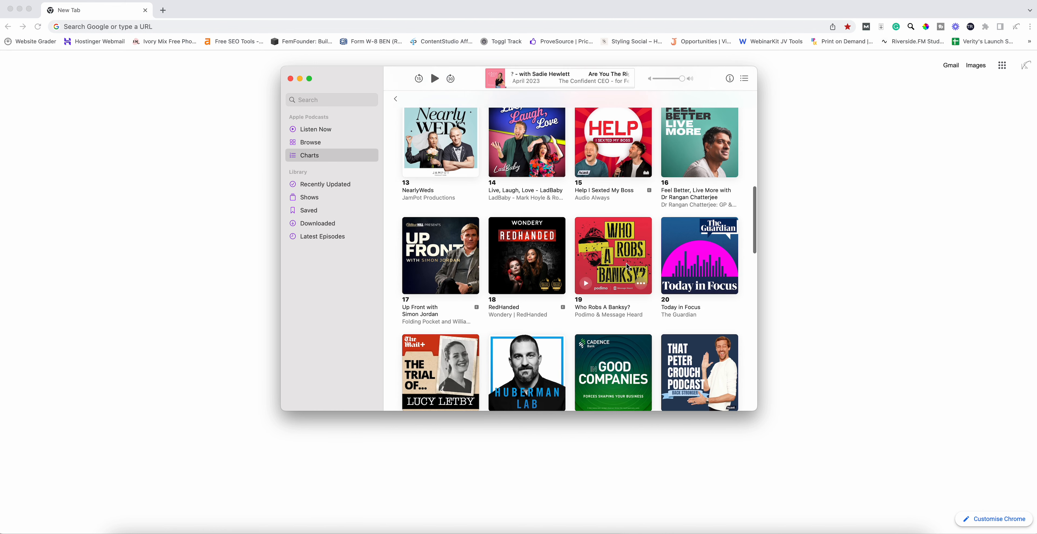
pyautogui.scroll(-1, 627, 267)
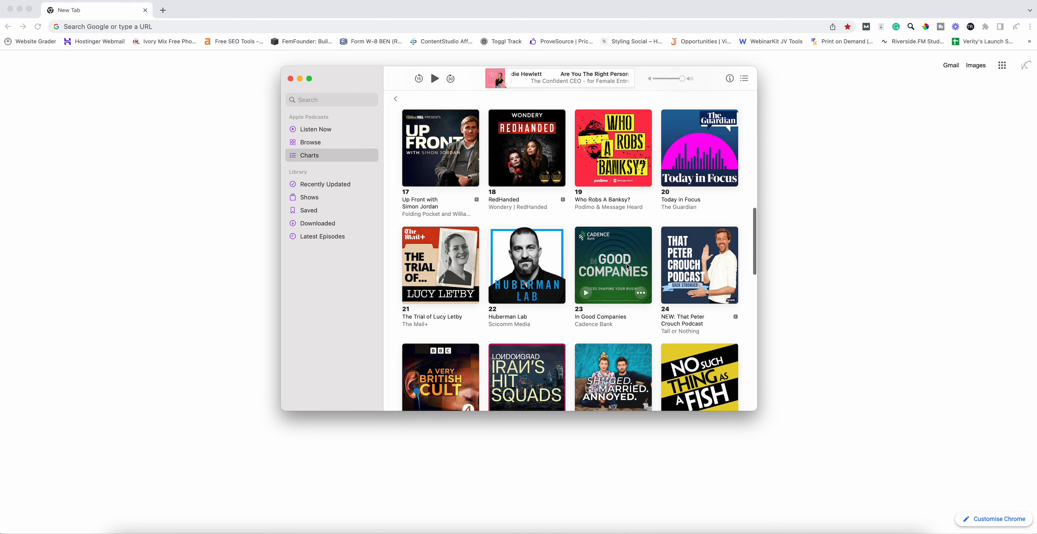
pyautogui.scroll(9, 627, 267)
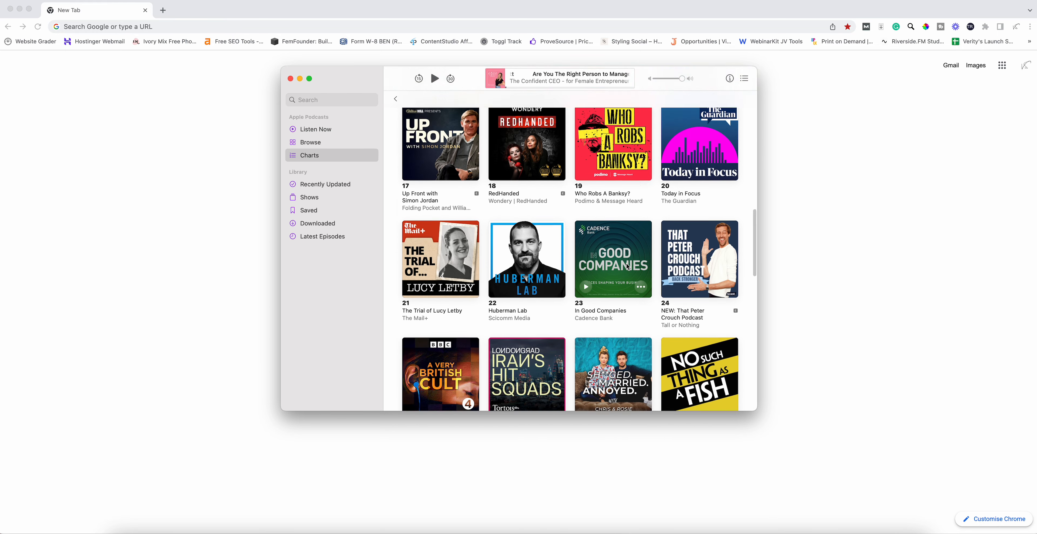
pyautogui.scroll(3, 627, 267)
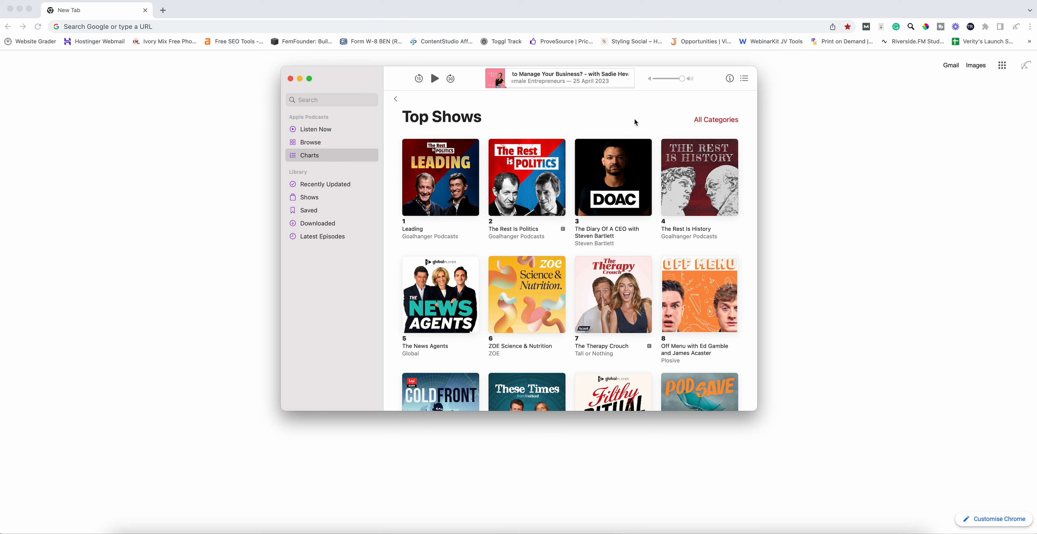
pyautogui.moveTo(638, 148)
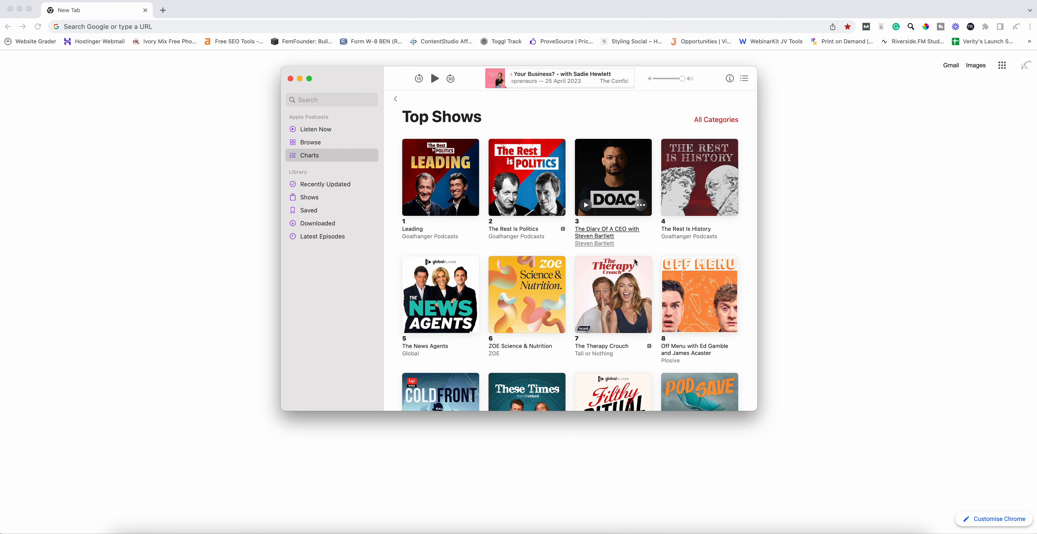
pyautogui.moveTo(584, 285)
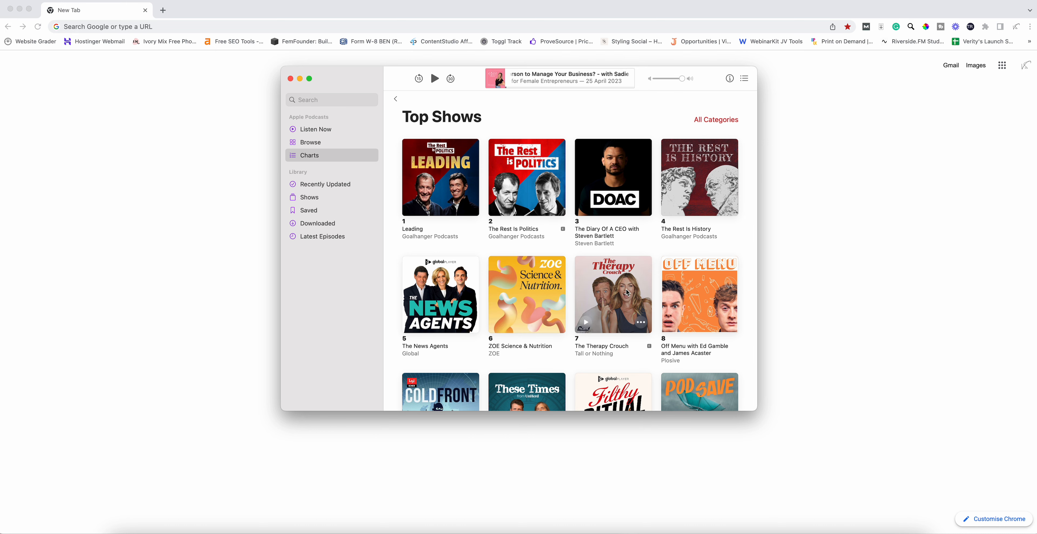
# - Load the Canva website in Chrome
pyautogui.click(826, 178)
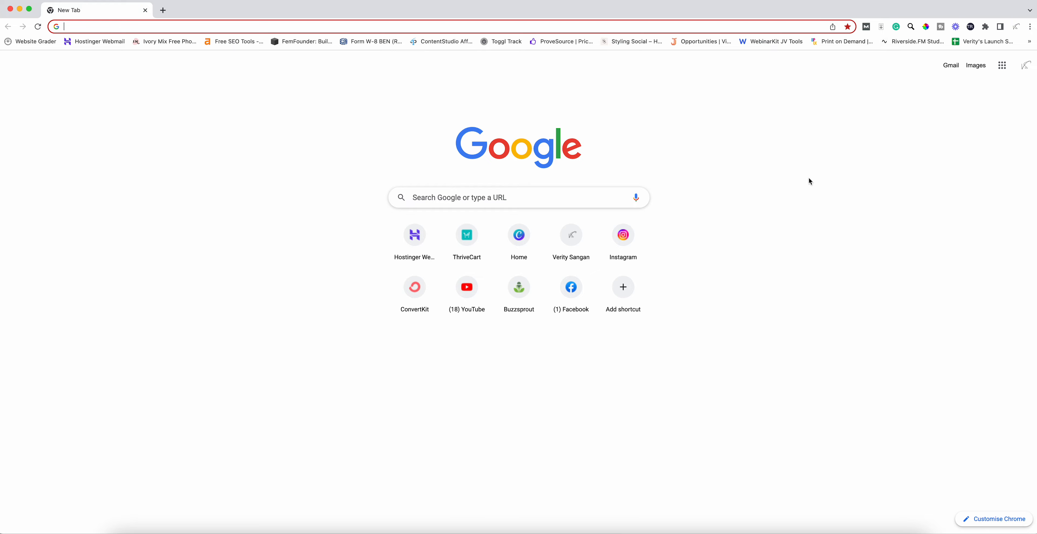
pyautogui.write('canva')
pyautogui.press('Return')
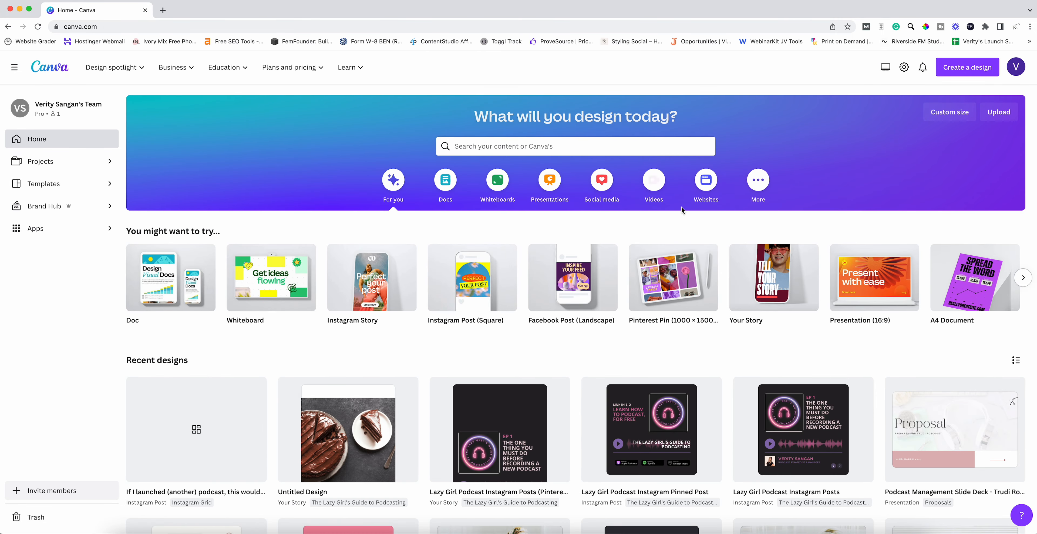
# - Create a new blank Podcast design at 3000 × 3000 px
pyautogui.click(970, 72)
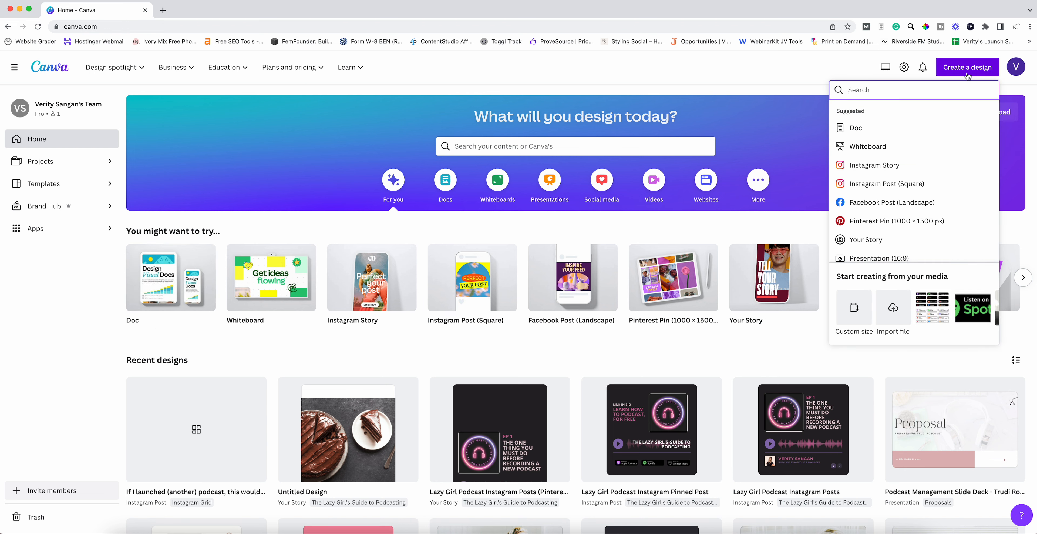
pyautogui.write('podcast')
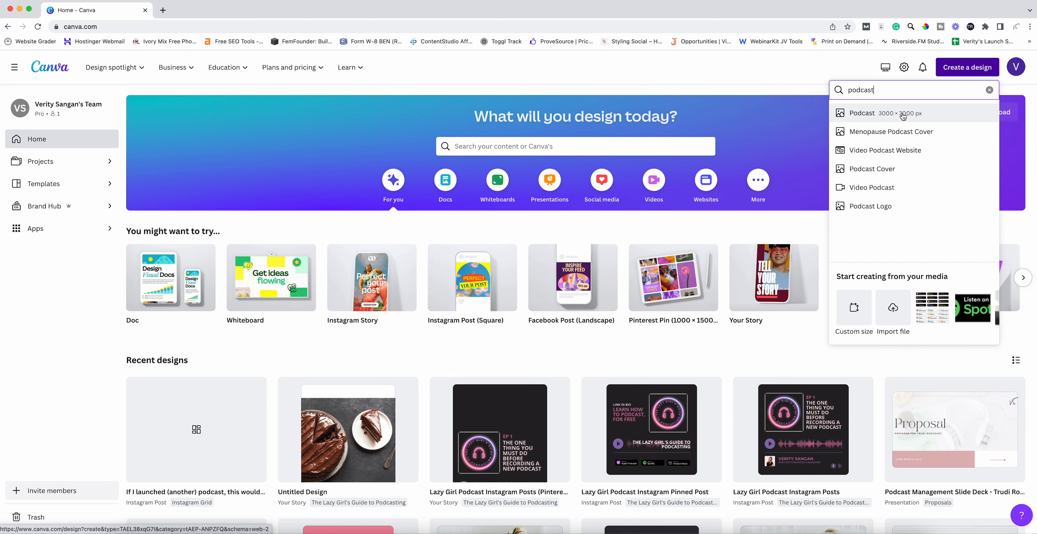
pyautogui.click(867, 118)
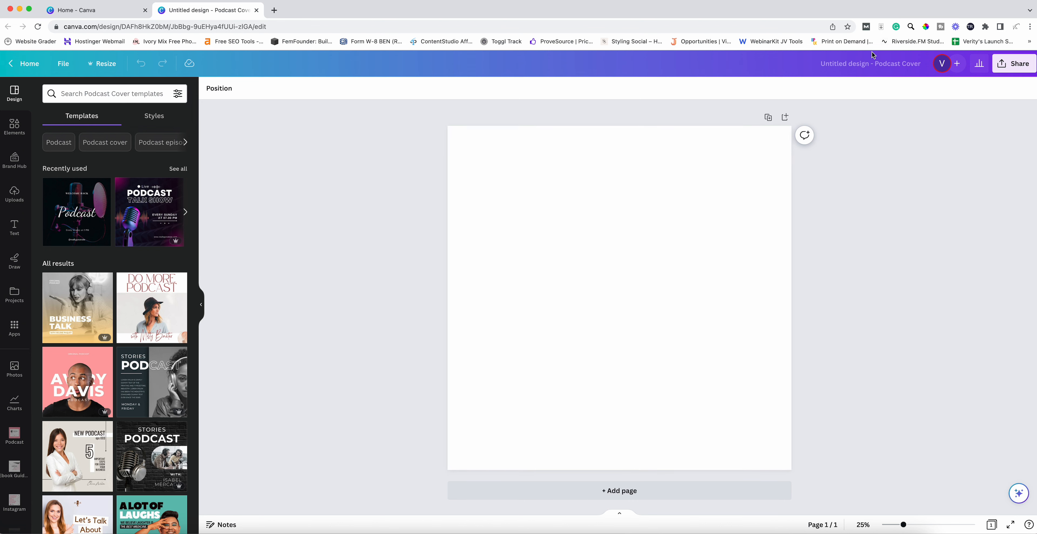
# - Rename the untitled design to 'The Confident CEO Podcast Cover'
pyautogui.click(876, 63)
pyautogui.write('P')
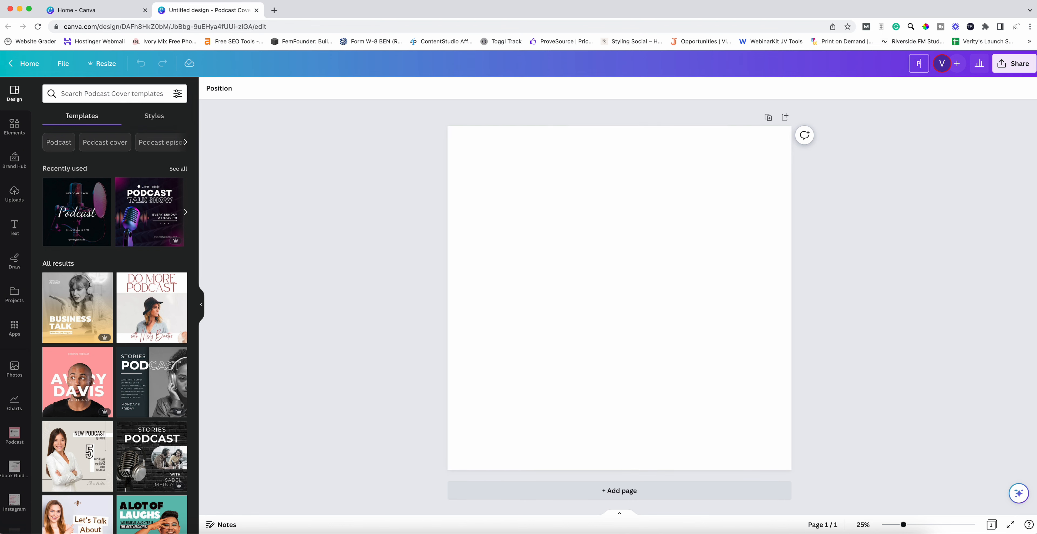
pyautogui.write('odcast Cover')
pyautogui.press('Return')
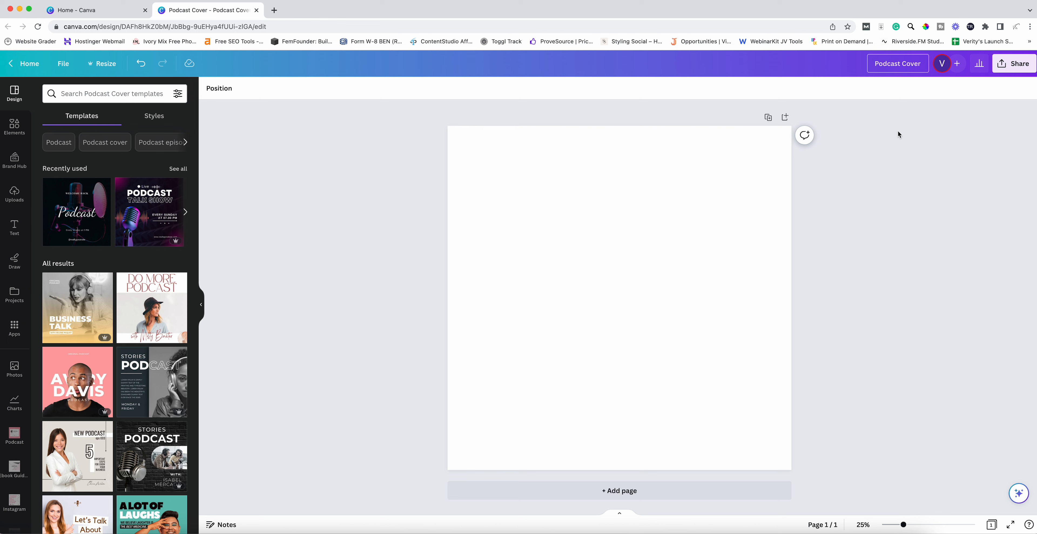
pyautogui.write('The Confident CEO')
pyautogui.press('Return')
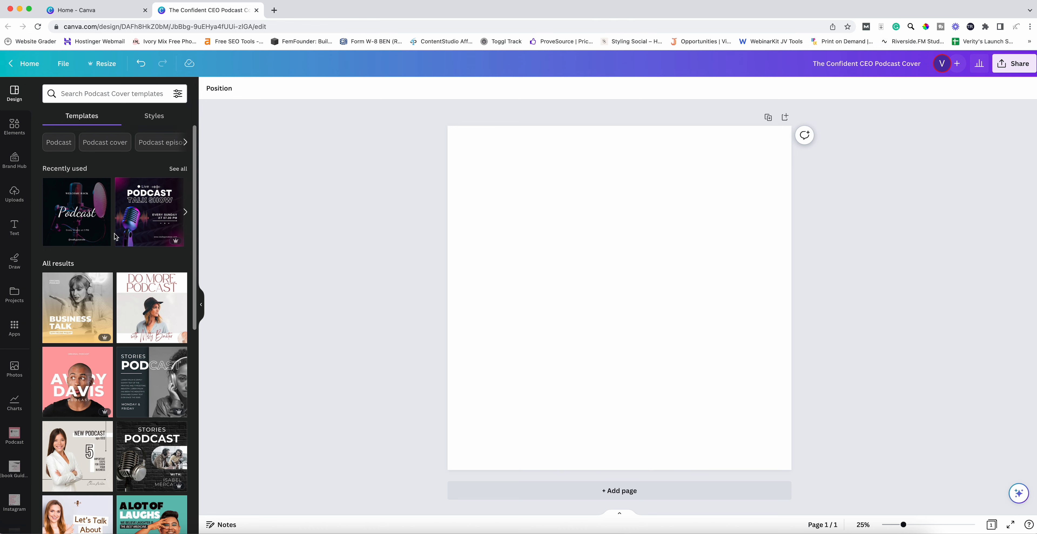
pyautogui.scroll(-2, 115, 236)
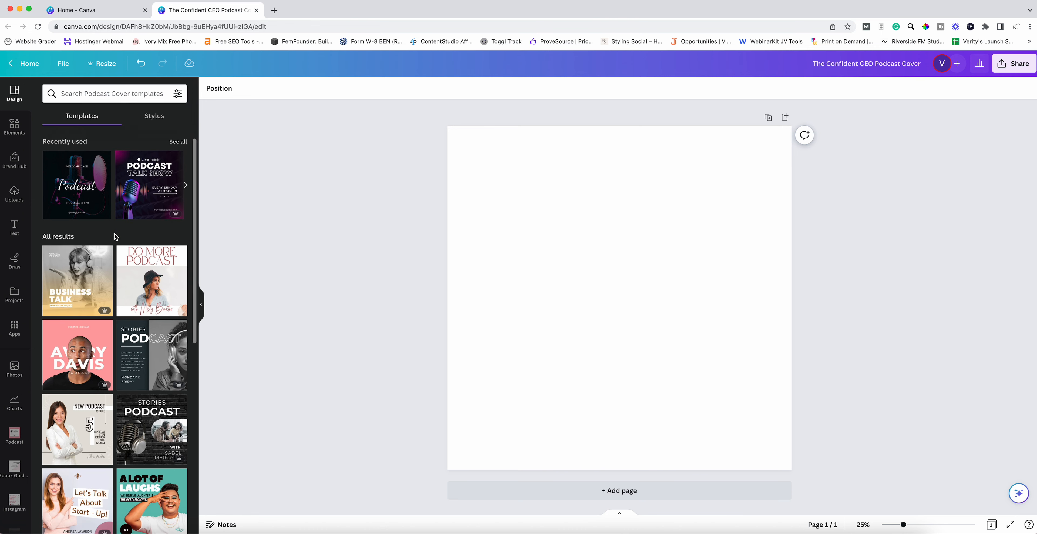
# - Try the A Lot of Laughs podcast cover template on the page
pyautogui.scroll(-5, 109, 280)
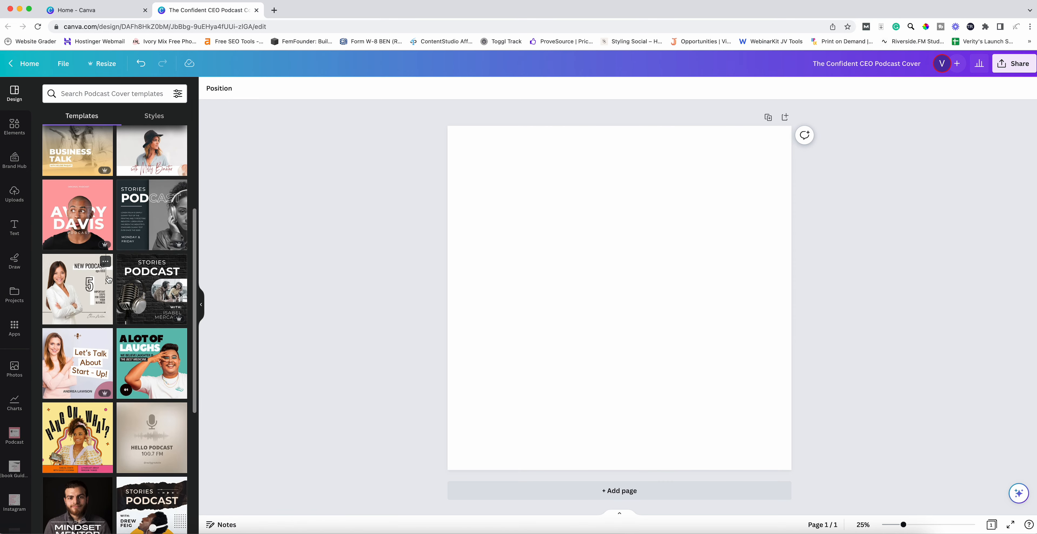
pyautogui.scroll(3, 109, 279)
pyautogui.scroll(-1, 108, 279)
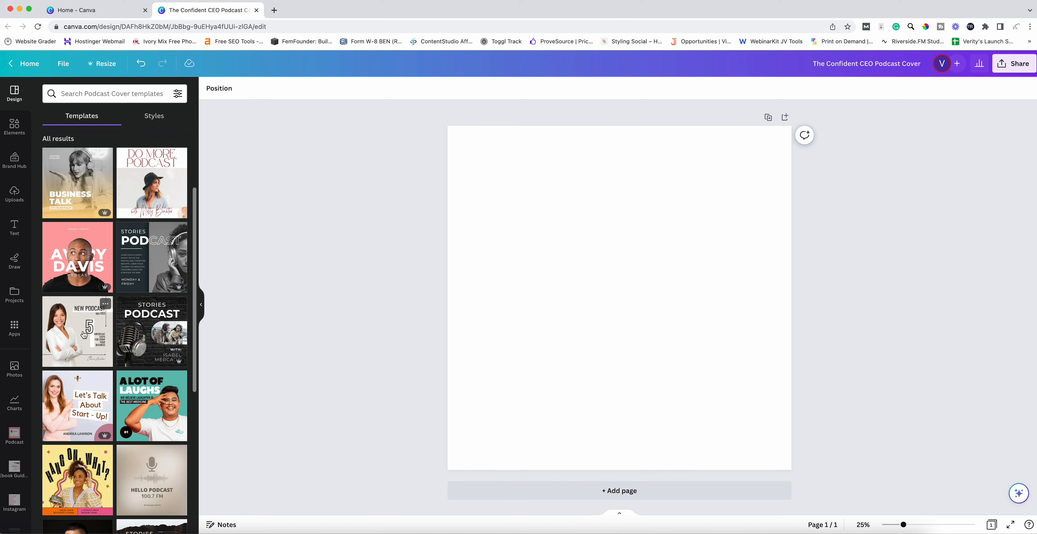
pyautogui.click(168, 406)
# - Find the Insta-Plot template further down and apply it to the page
pyautogui.scroll(-3, 123, 298)
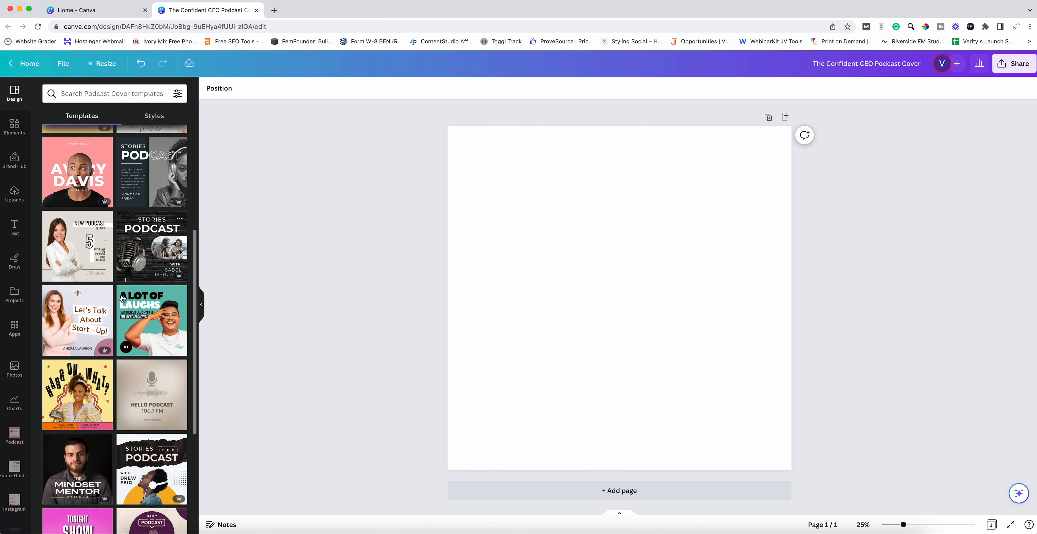
pyautogui.scroll(-5, 123, 298)
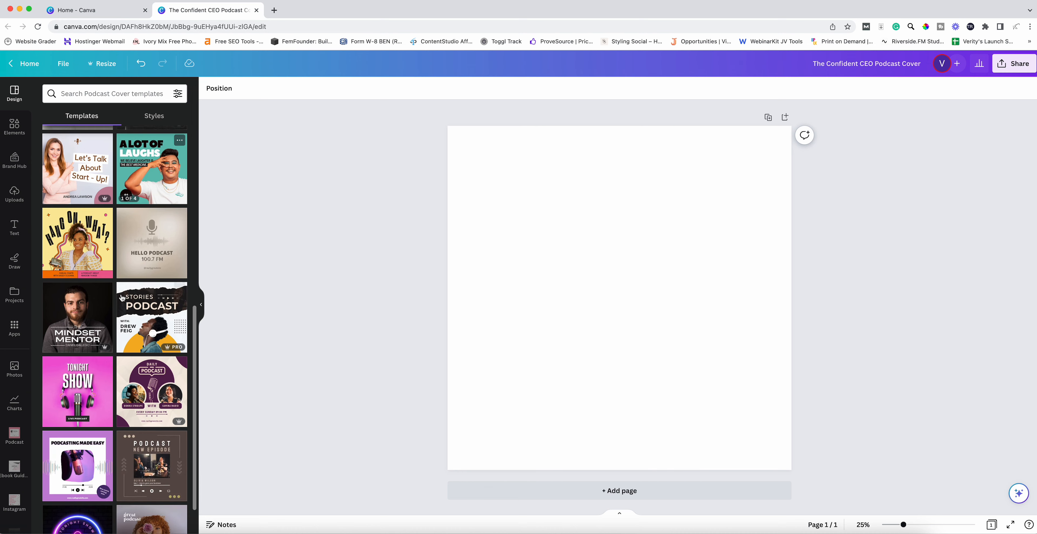
pyautogui.scroll(-7, 122, 298)
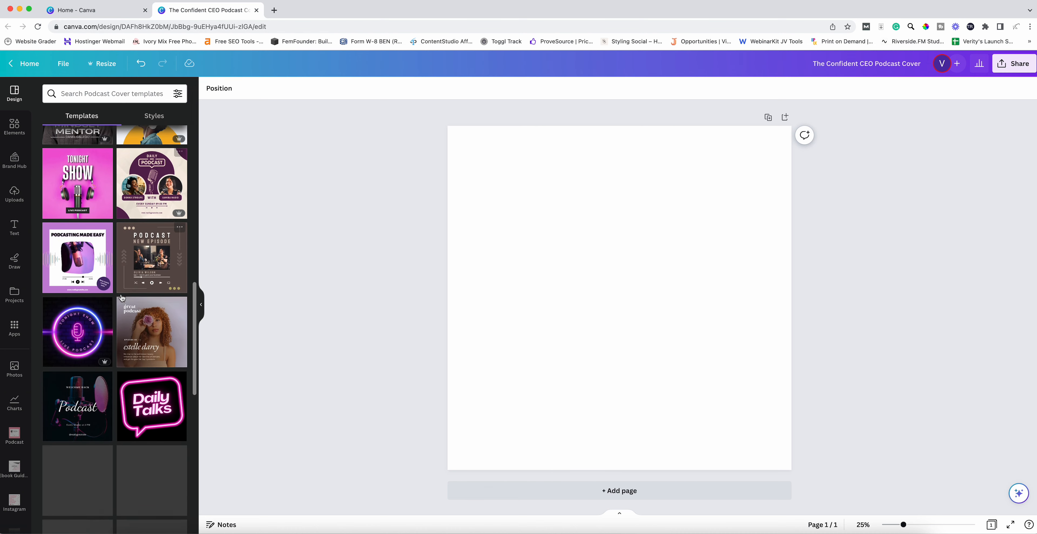
pyautogui.scroll(-12, 122, 298)
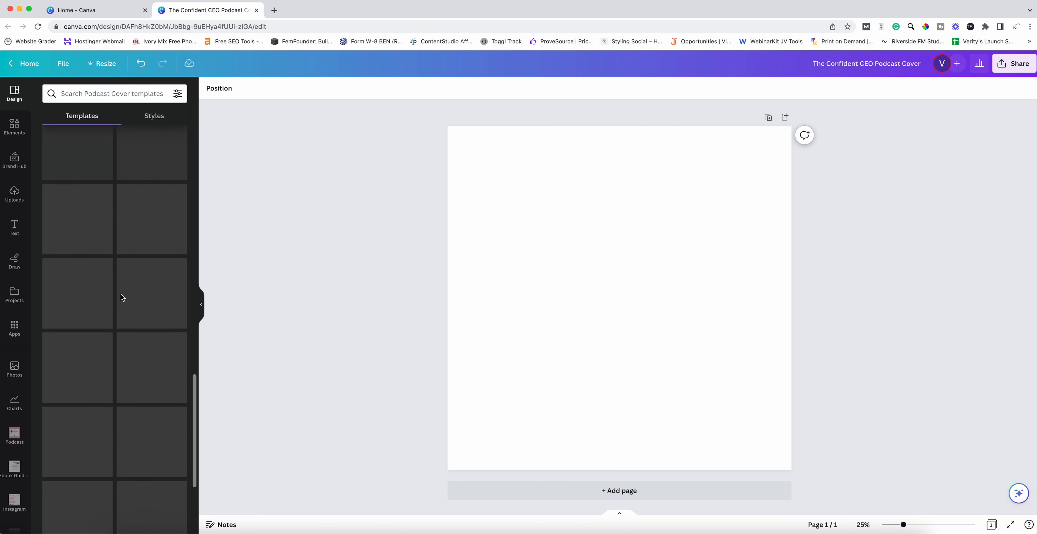
pyautogui.scroll(-4, 122, 298)
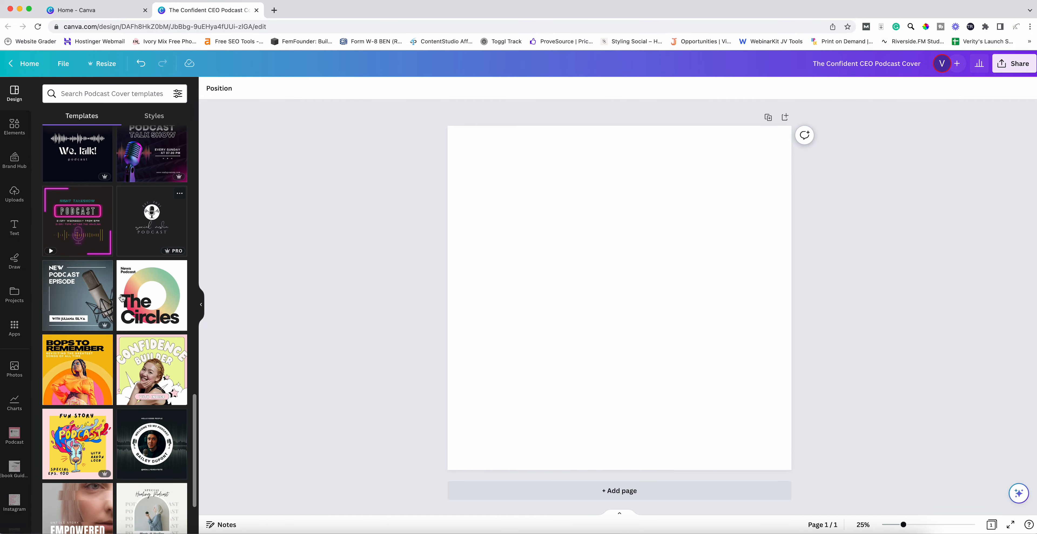
pyautogui.scroll(-4, 122, 298)
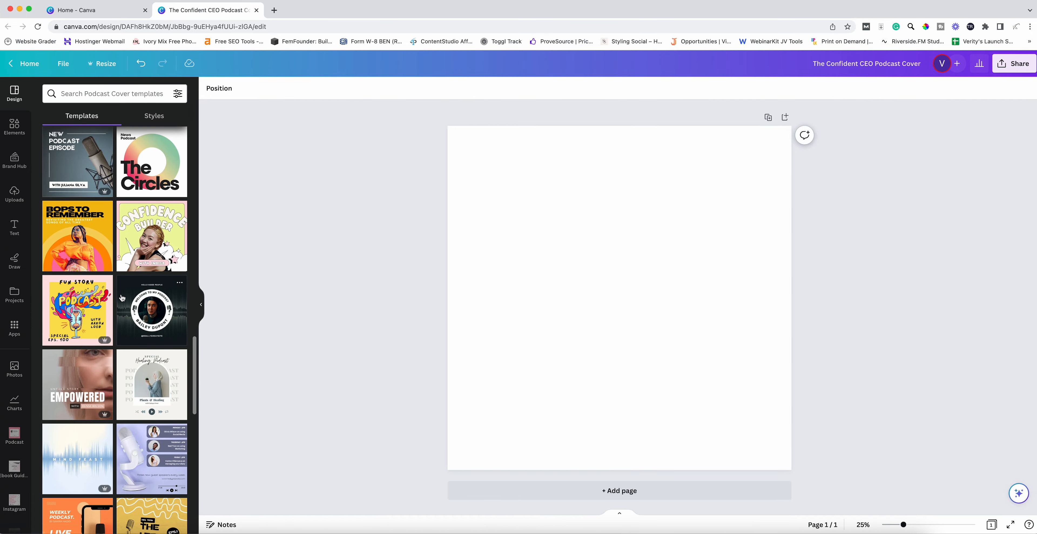
pyautogui.scroll(-6, 122, 298)
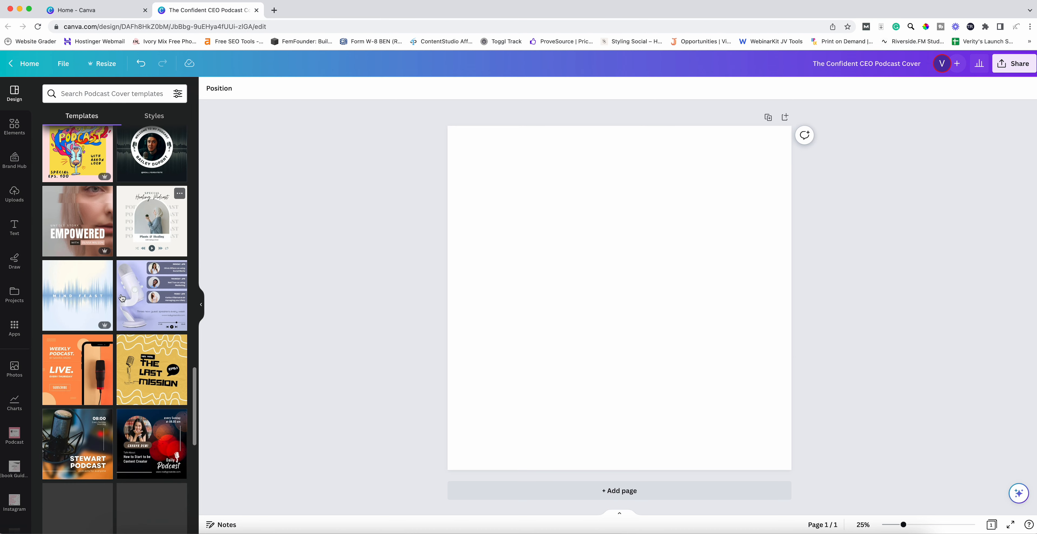
pyautogui.scroll(-5, 123, 298)
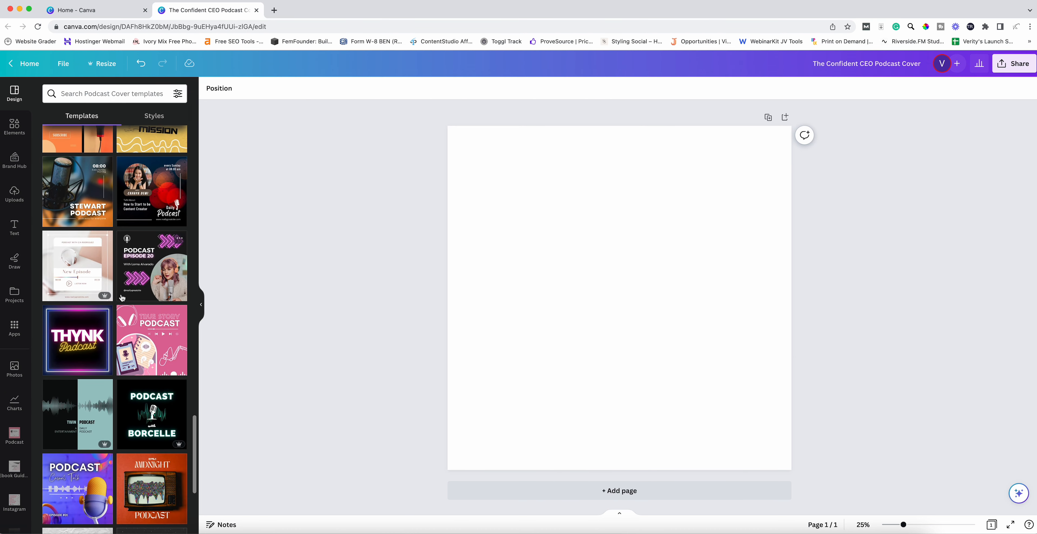
pyautogui.scroll(-1, 122, 298)
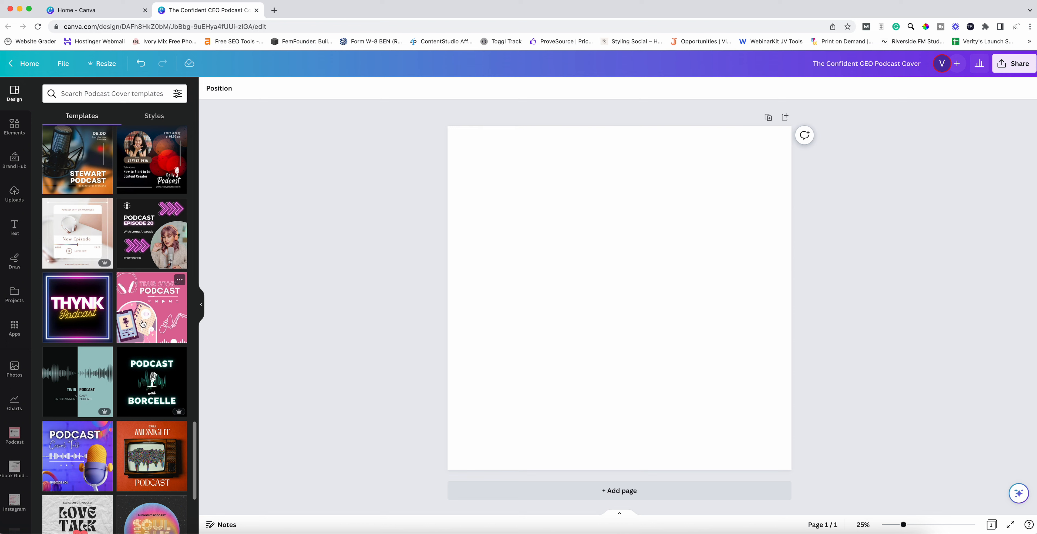
pyautogui.scroll(-6, 135, 312)
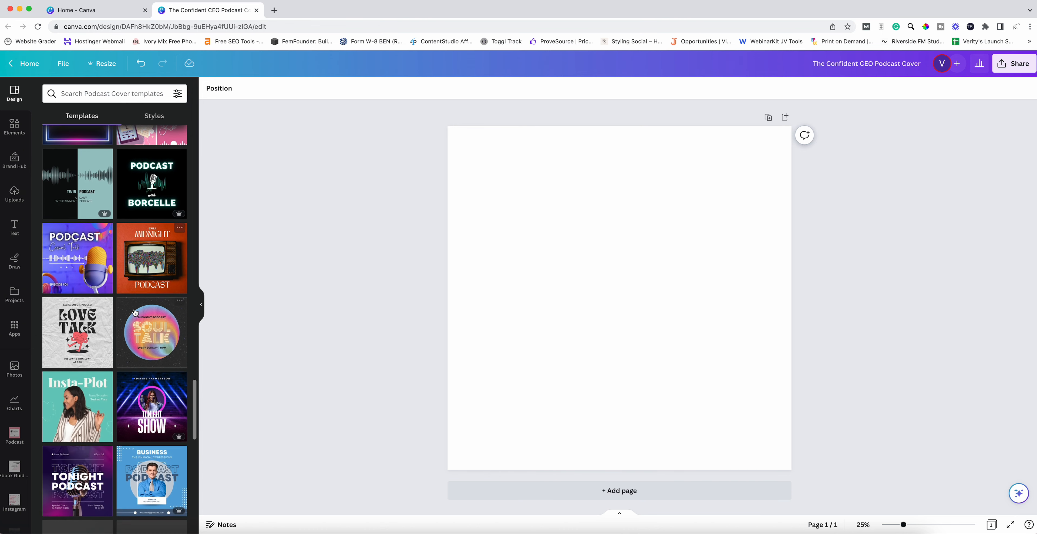
pyautogui.scroll(-2, 134, 312)
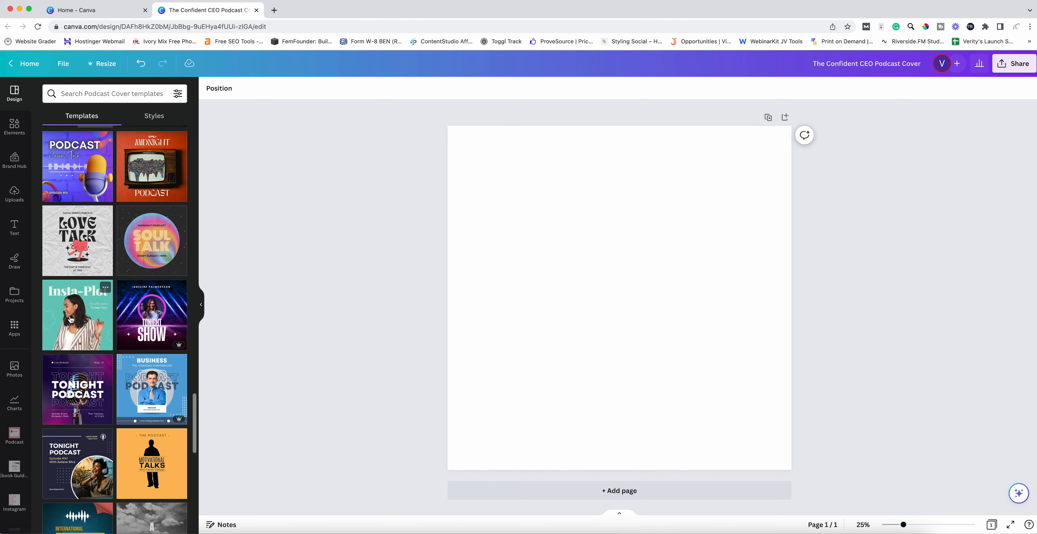
pyautogui.click(80, 319)
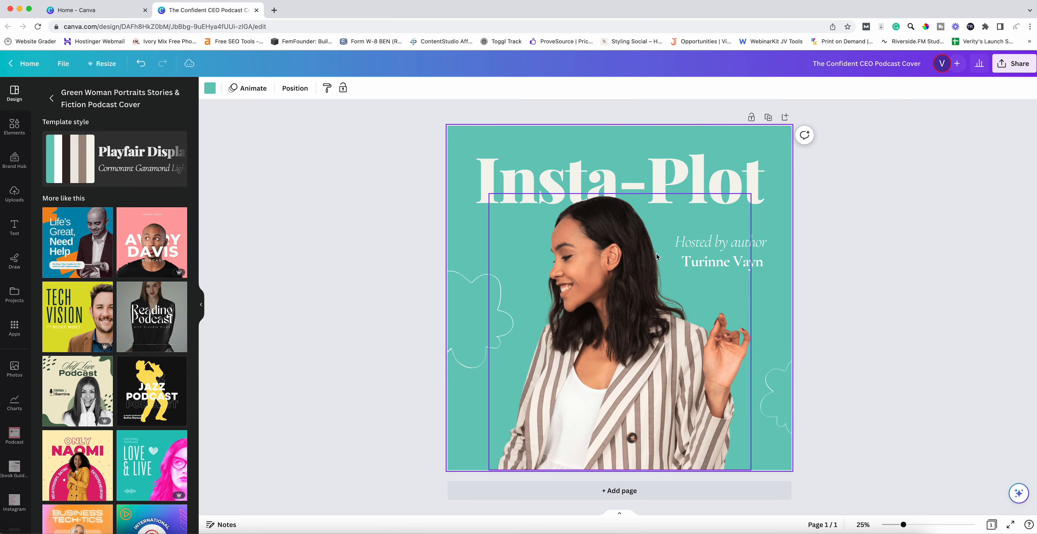
# - Change the title to 'The Confident CEO' at font size 200 and nudge it slightly lower
pyautogui.doubleClick(565, 178)
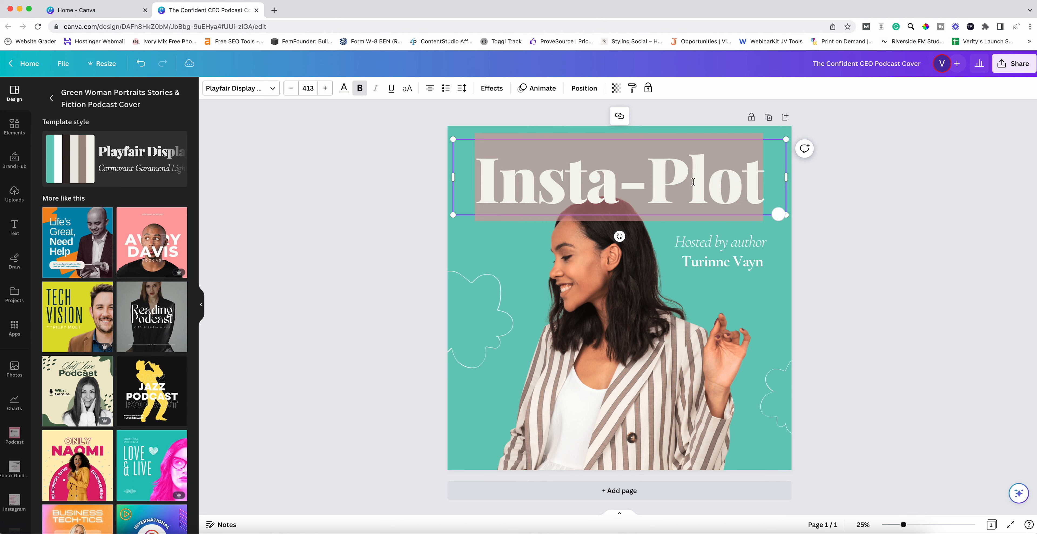
pyautogui.write('The Conf')
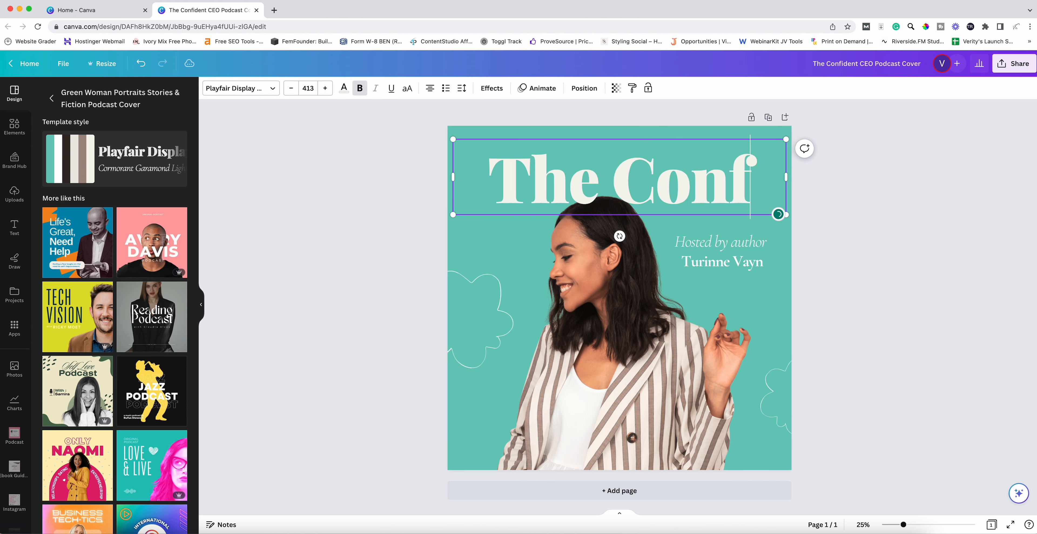
pyautogui.write('ident CEO')
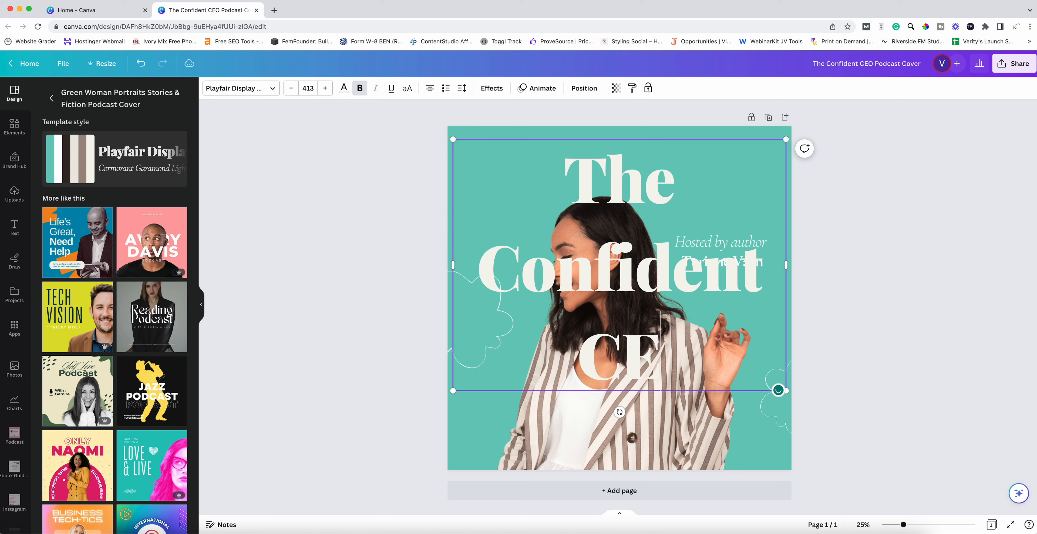
pyautogui.click(308, 90)
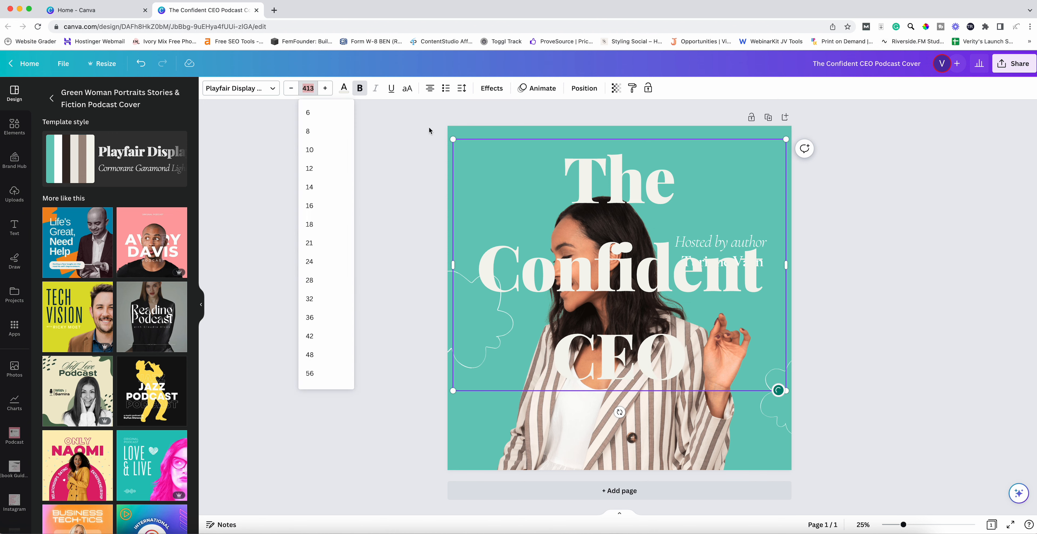
pyautogui.write('200')
pyautogui.press('Return')
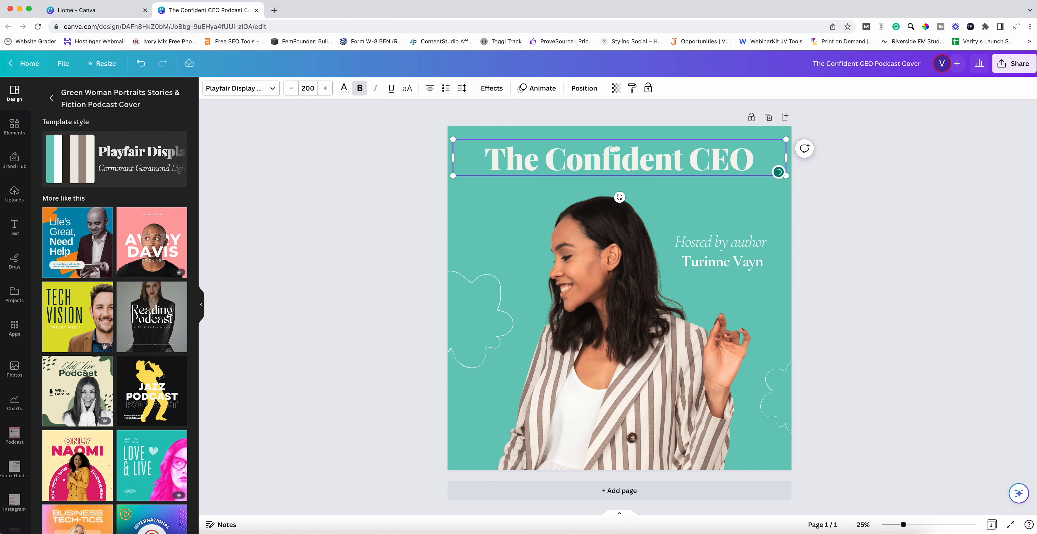
pyautogui.click(366, 190)
pyautogui.moveTo(580, 165); pyautogui.dragTo(580, 180)
pyautogui.click(615, 277)
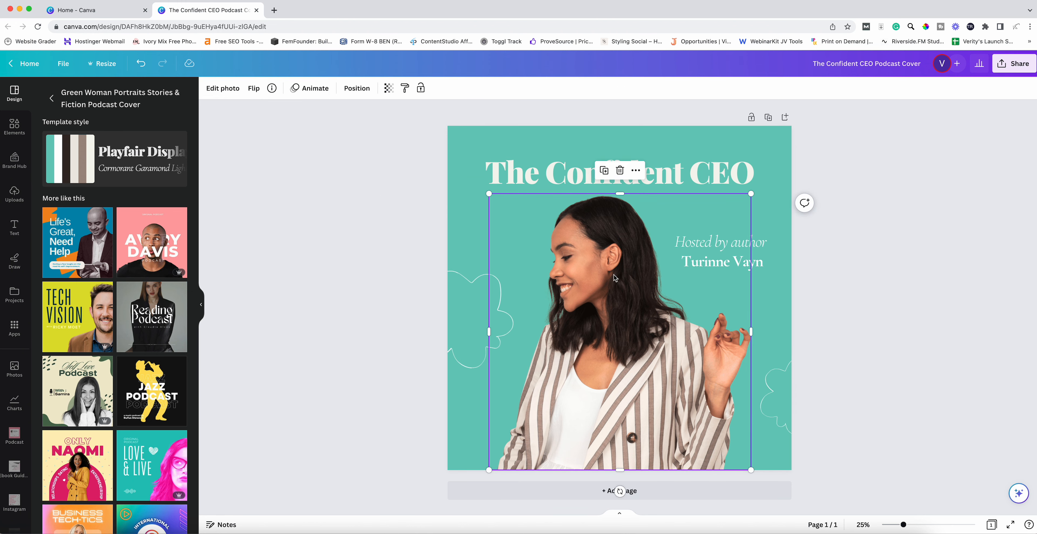
# - Replace the template model's photo with the host's uploaded portrait
pyautogui.click(15, 194)
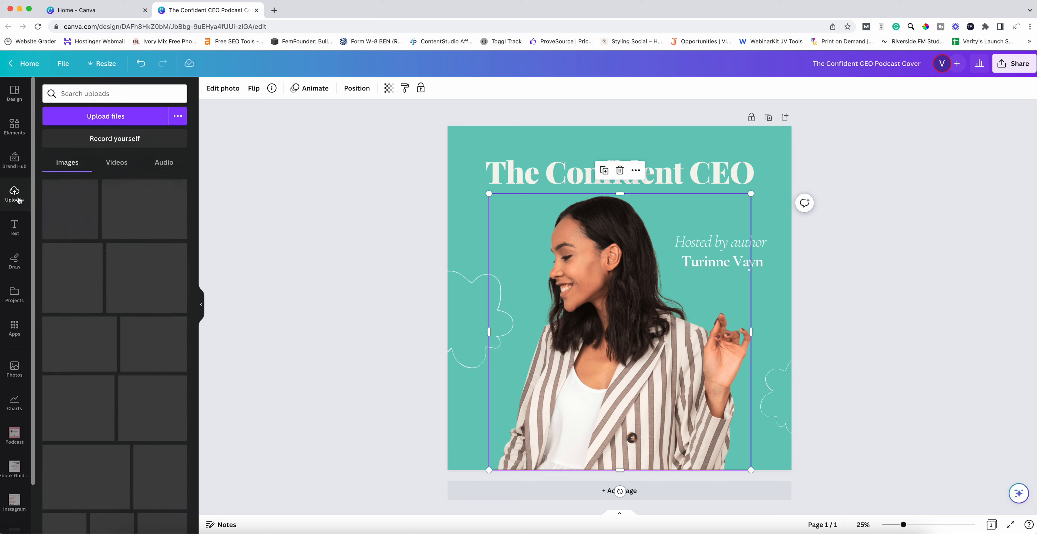
pyautogui.scroll(-8, 92, 260)
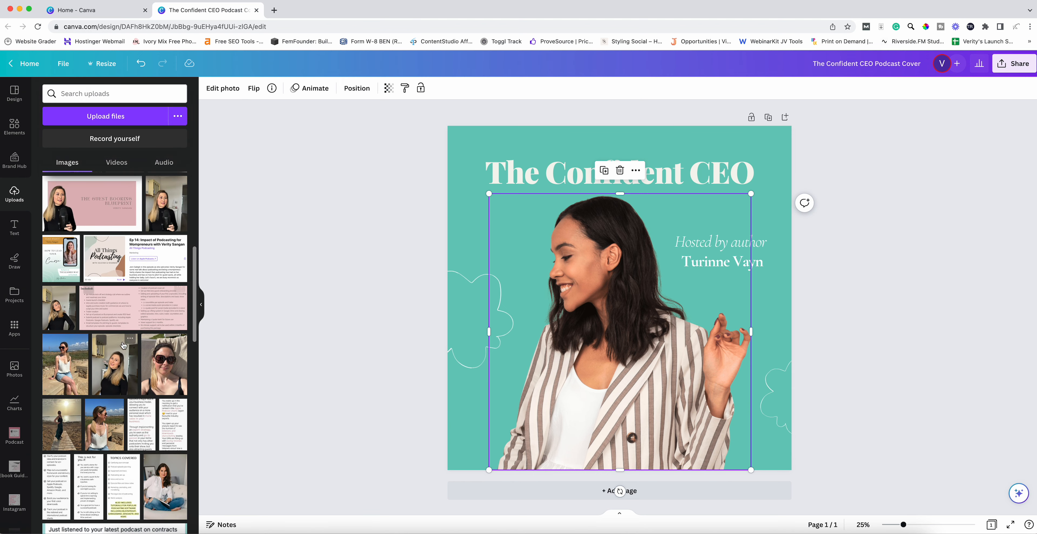
pyautogui.moveTo(129, 342); pyautogui.dragTo(555, 359)
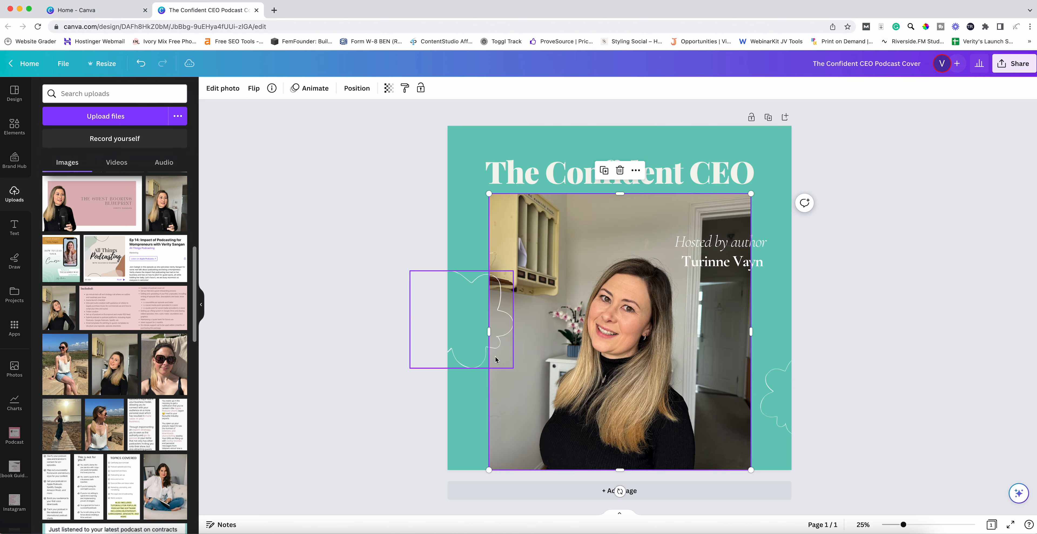
pyautogui.click(202, 308)
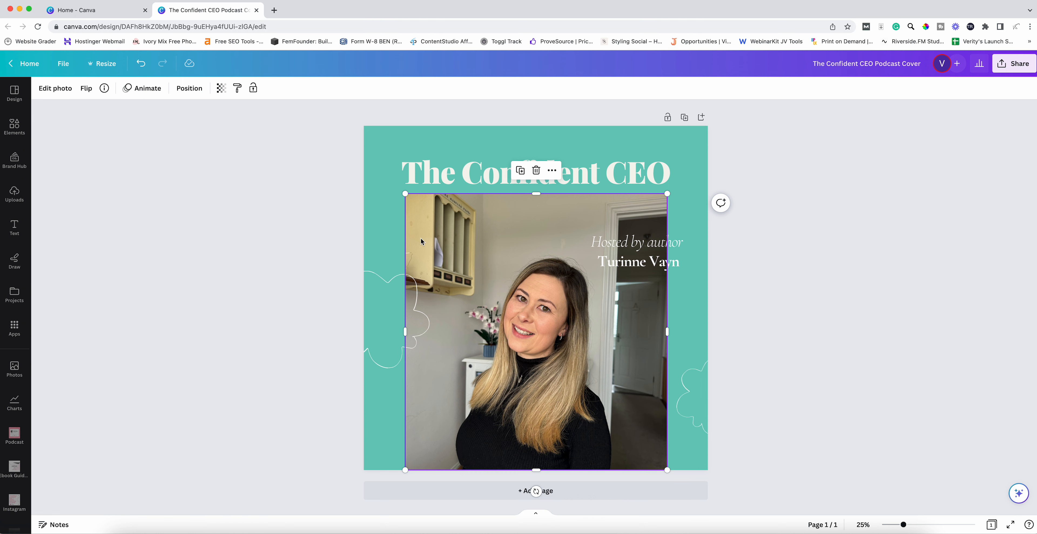
# - Remove the background from the host's photo with BG Remover
pyautogui.click(55, 90)
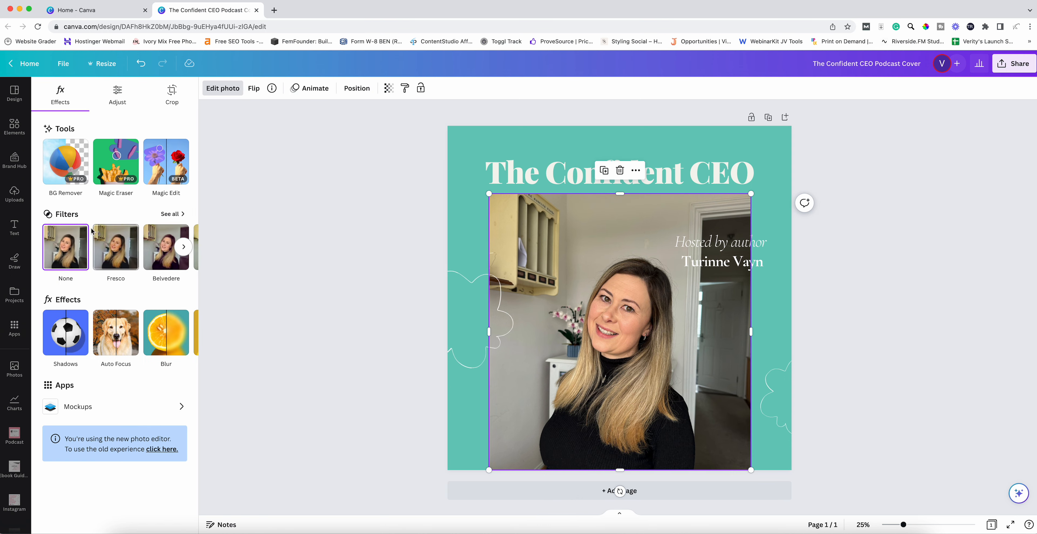
pyautogui.click(67, 161)
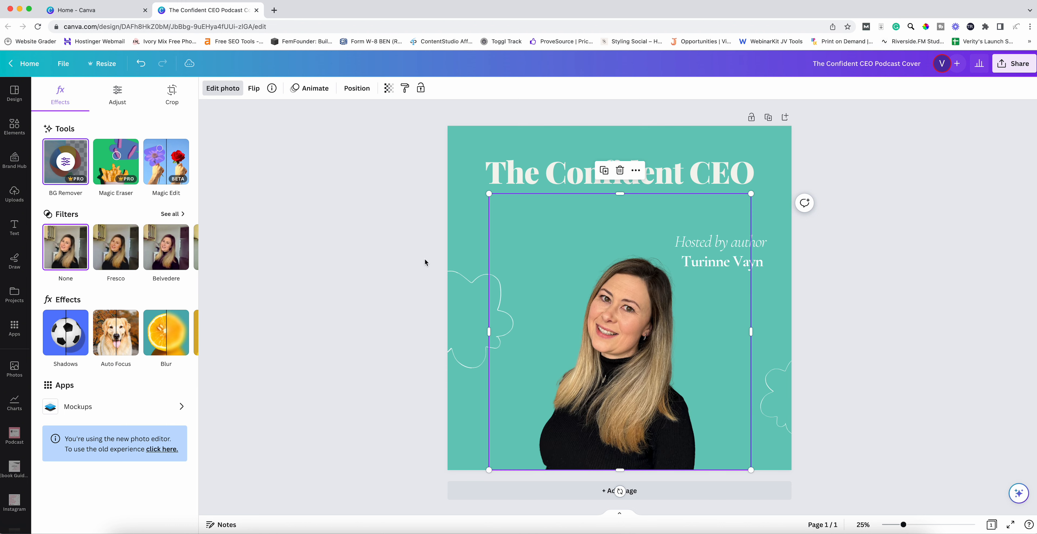
pyautogui.doubleClick(617, 191)
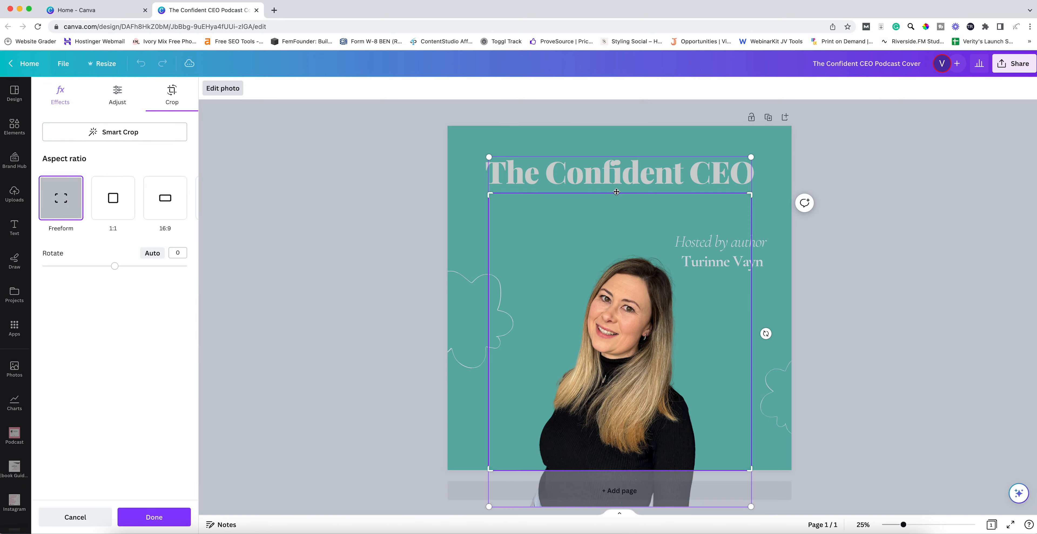
# - Crop off the empty top of the host's photo, enlarge it and centre it horizontally
pyautogui.moveTo(750, 195); pyautogui.dragTo(752, 253)
pyautogui.click(466, 244)
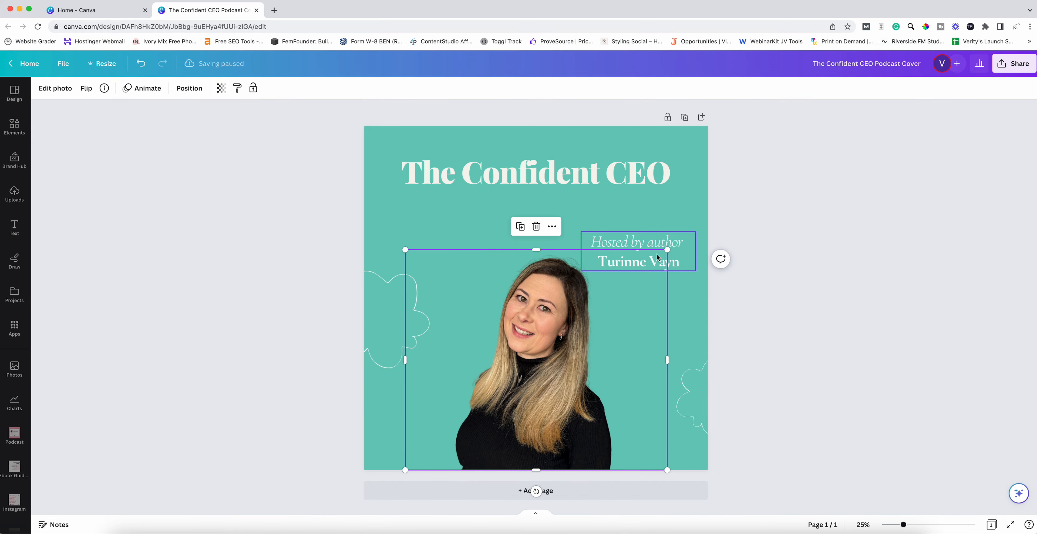
pyautogui.moveTo(534, 246); pyautogui.dragTo(574, 256)
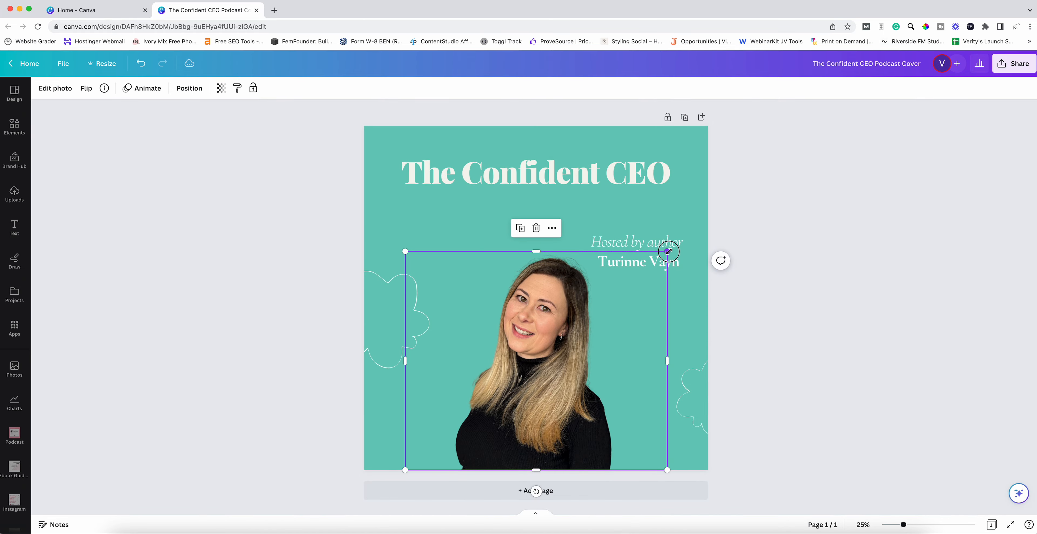
pyautogui.moveTo(667, 251); pyautogui.dragTo(720, 206)
pyautogui.moveTo(576, 353)
pyautogui.mouseDown()
pyautogui.moveTo(550, 353)
pyautogui.moveTo(560, 352)
pyautogui.mouseUp()
# - Replace the template's host name with the host's full name and trim the caption to 'Hosted by'
pyautogui.doubleClick(644, 257)
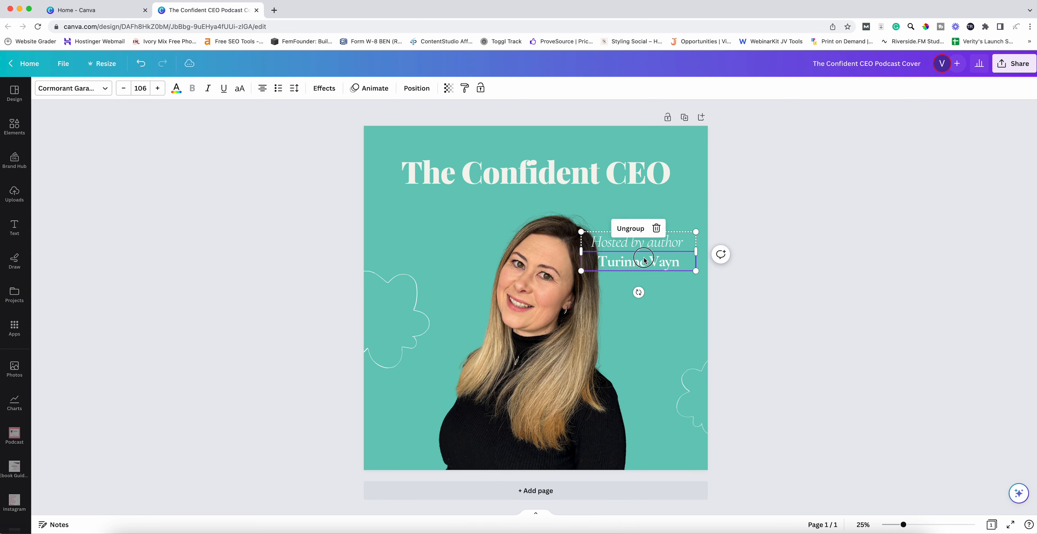
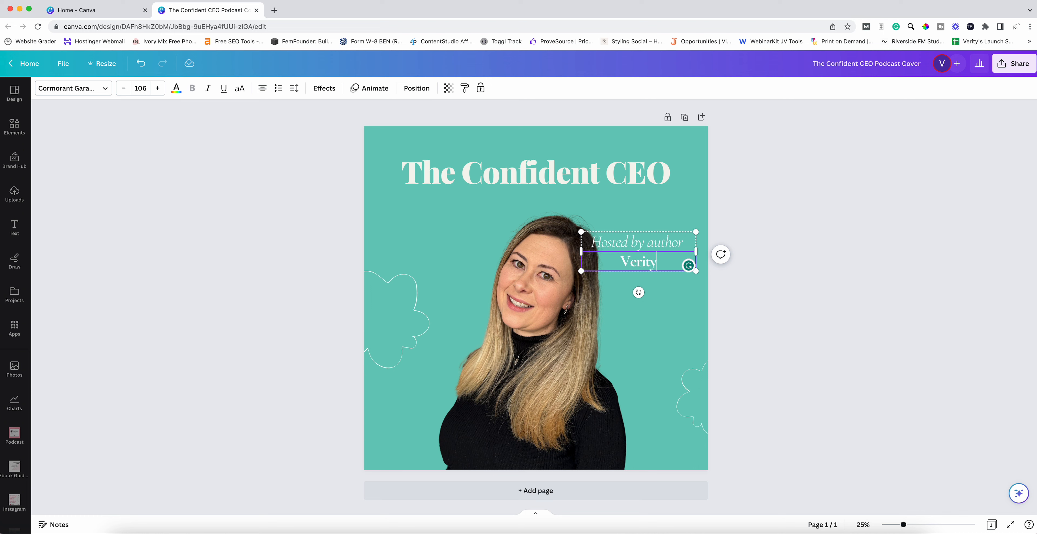
pyautogui.click(647, 239)
pyautogui.press('BackSpace')
pyautogui.press('BackSpace')
pyautogui.press('BackSpace')
pyautogui.press('BackSpace')
pyautogui.press('BackSpace')
pyautogui.press('BackSpace')
pyautogui.press('BackSpace')
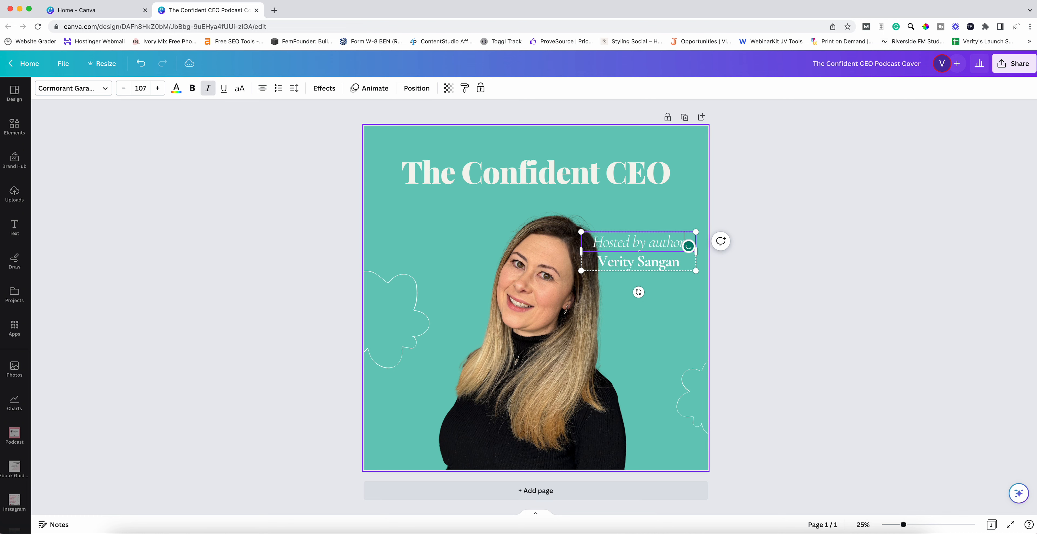
pyautogui.click(753, 331)
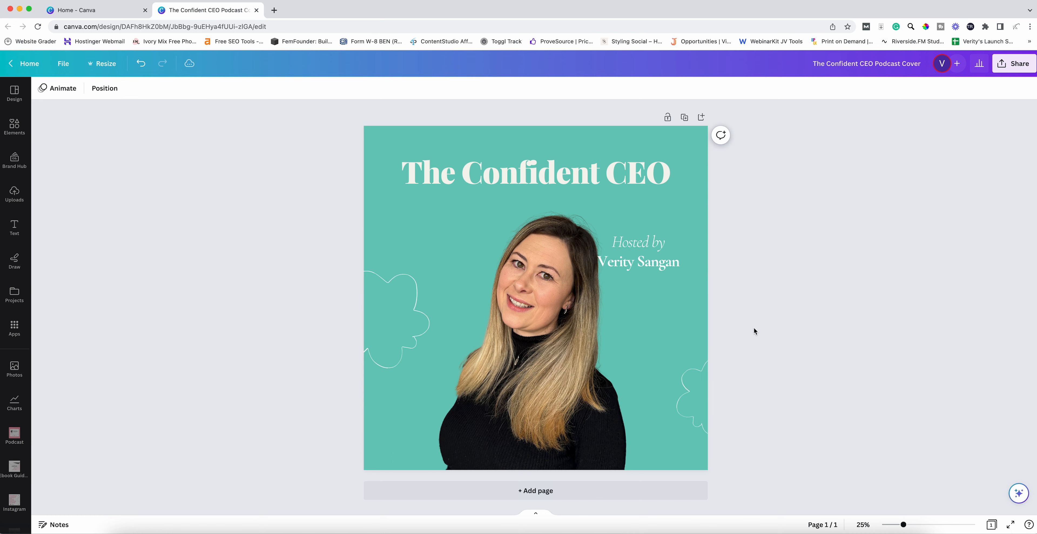
# - Delete the left and right flower outlines from the cover
pyautogui.click(380, 333)
pyautogui.press('BackSpace')
pyautogui.click(701, 410)
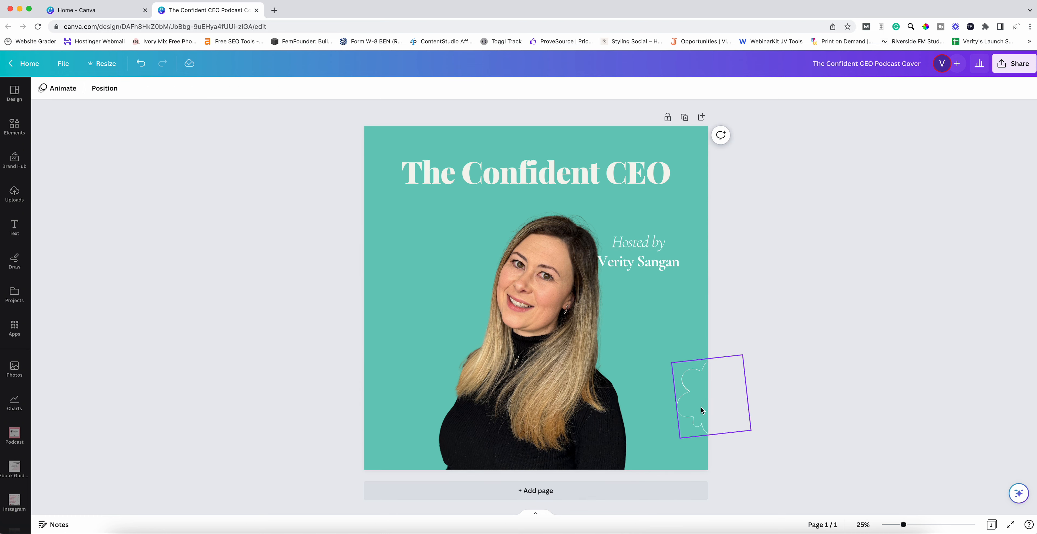
pyautogui.press('BackSpace')
# - Change the page background colour to pink
pyautogui.click(410, 139)
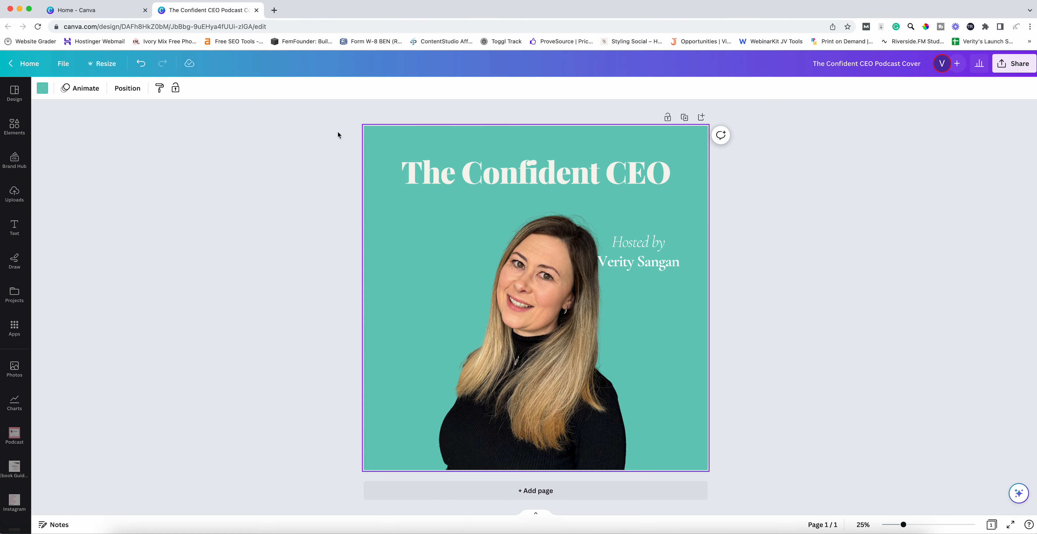
pyautogui.click(42, 88)
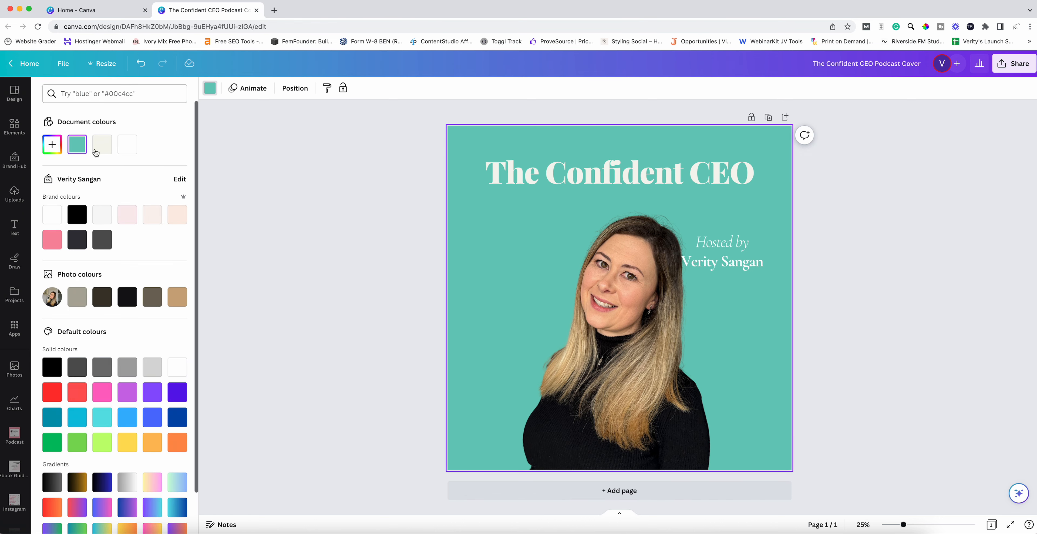
pyautogui.click(52, 240)
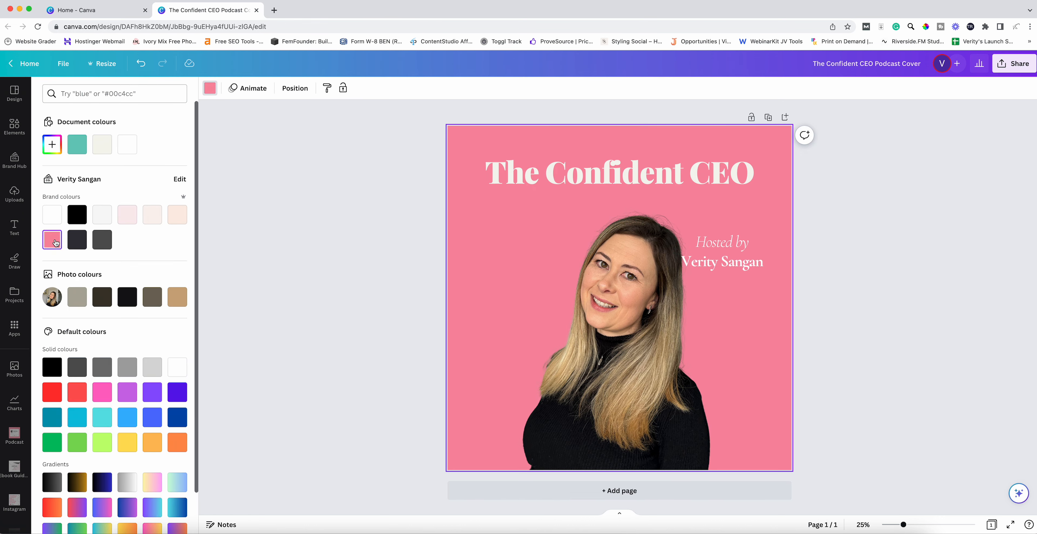
pyautogui.click(381, 184)
# - Move the host caption to the left side and shift the photo further right
pyautogui.click(568, 173)
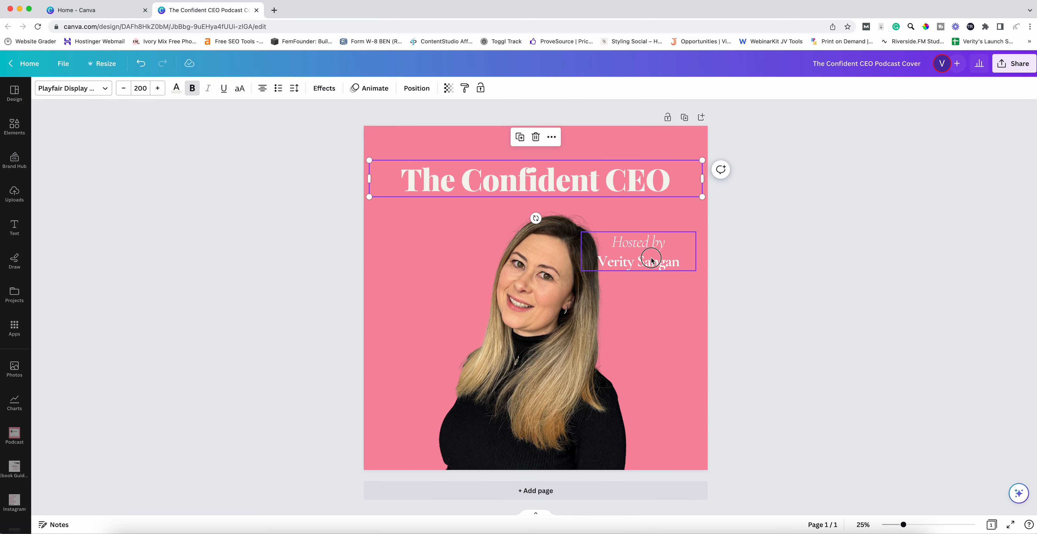
pyautogui.moveTo(652, 258); pyautogui.dragTo(446, 294)
pyautogui.moveTo(548, 300); pyautogui.dragTo(584, 300)
pyautogui.moveTo(426, 309)
pyautogui.mouseDown()
pyautogui.moveTo(442, 296)
pyautogui.moveTo(412, 305)
pyautogui.mouseUp()
pyautogui.click(281, 296)
pyautogui.click(314, 287)
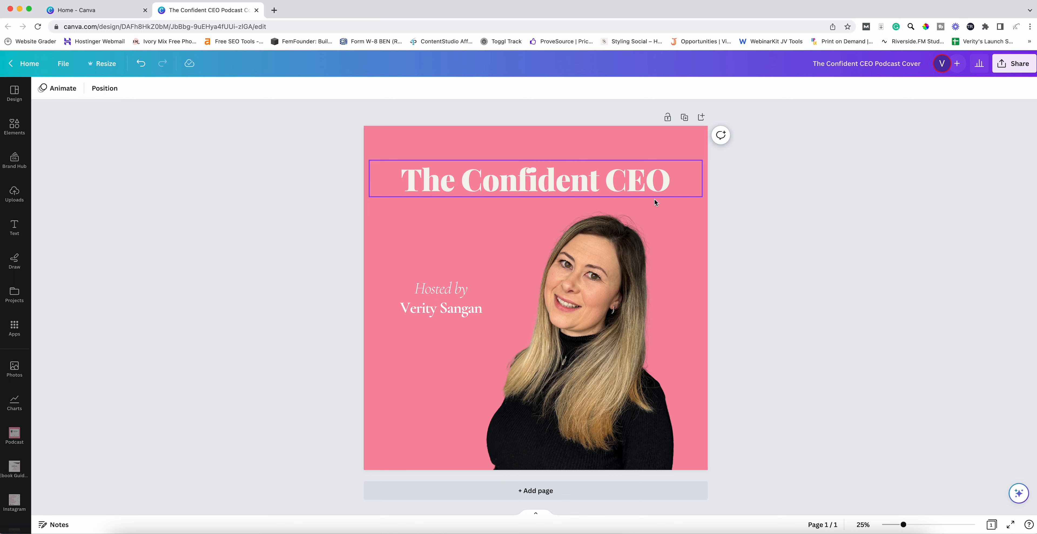
pyautogui.click(553, 184)
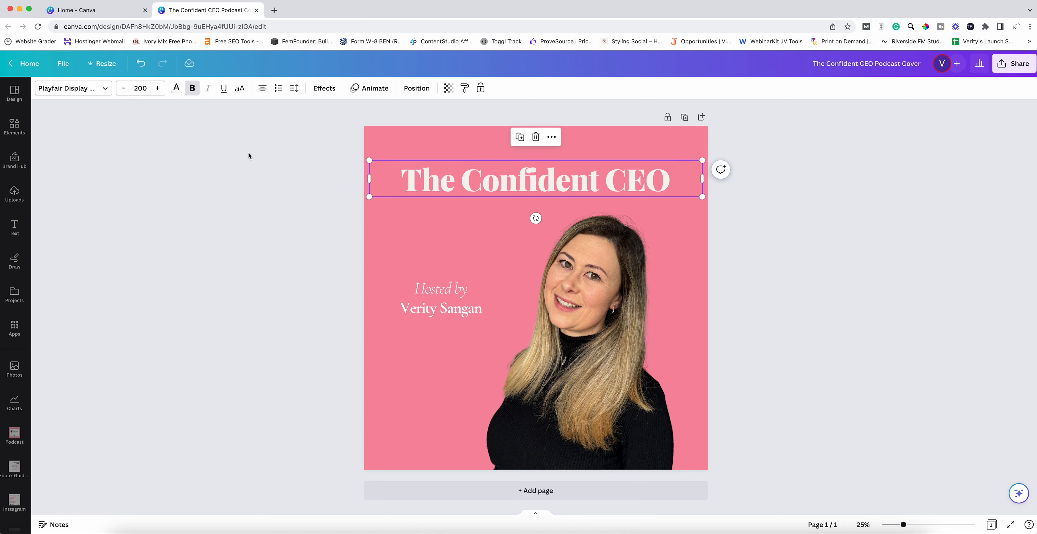
# - Apply TAN Pearl to the title and Assistant Bold to the host's name
pyautogui.click(84, 90)
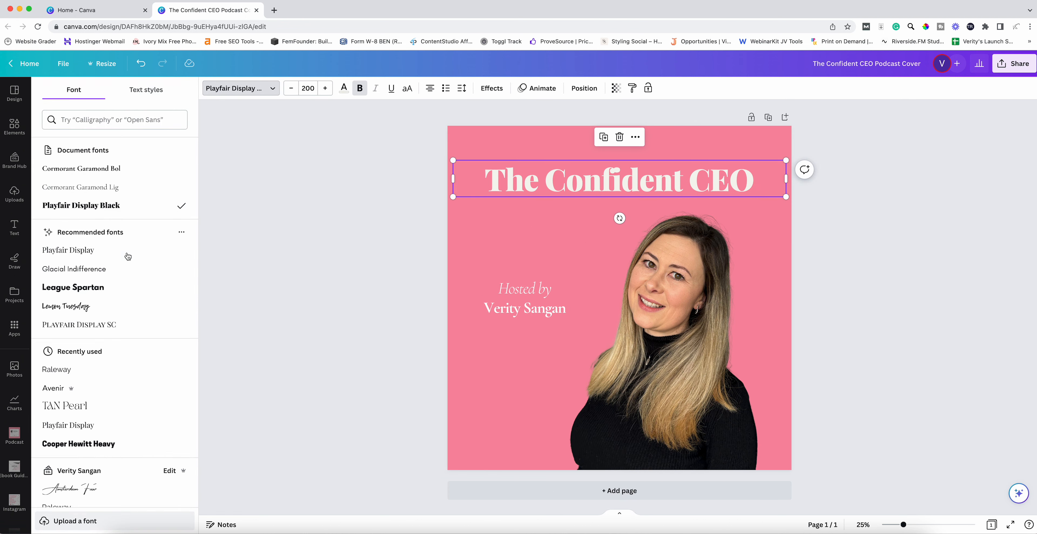
pyautogui.click(134, 403)
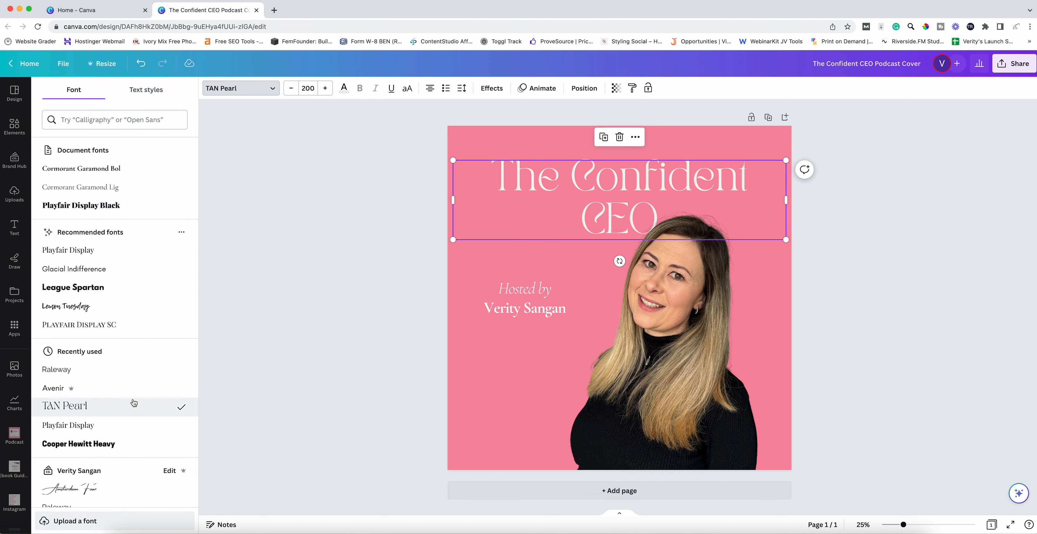
pyautogui.click(525, 304)
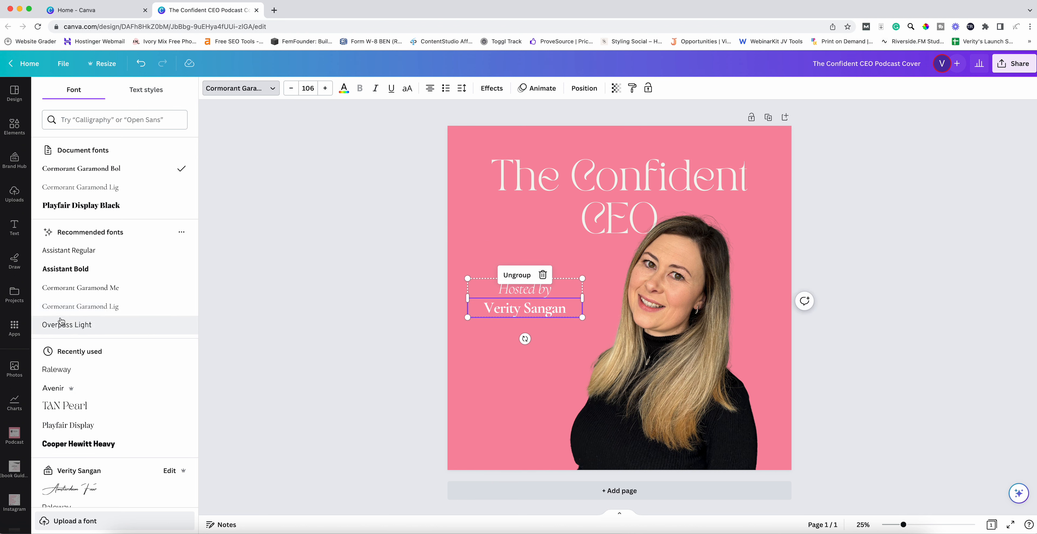
pyautogui.click(64, 269)
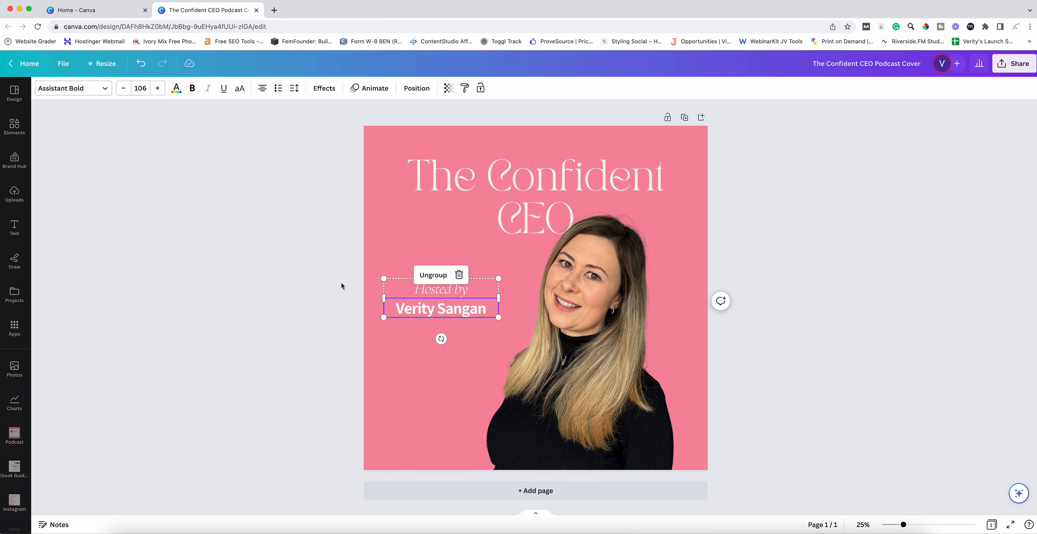
pyautogui.click(342, 286)
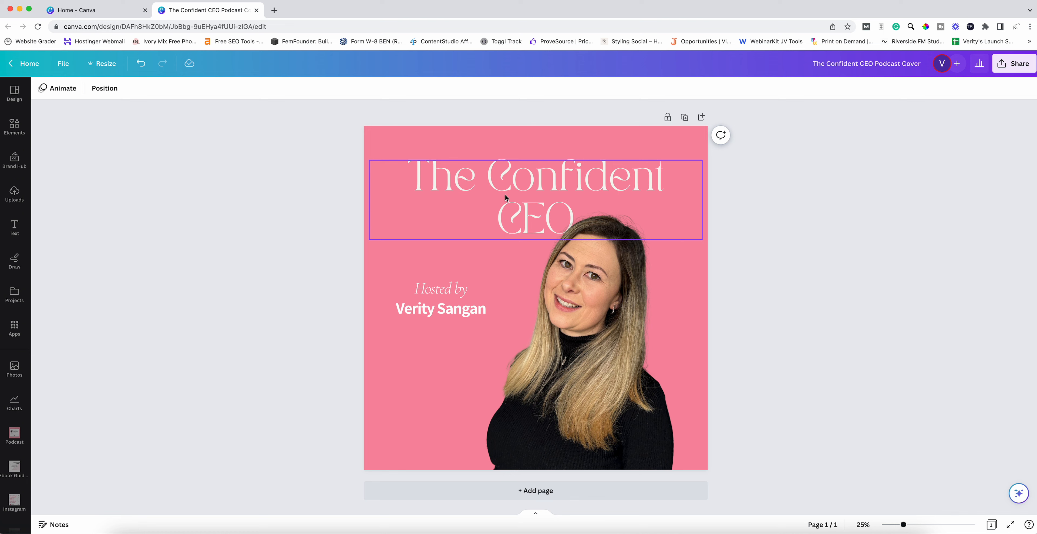
pyautogui.click(1012, 67)
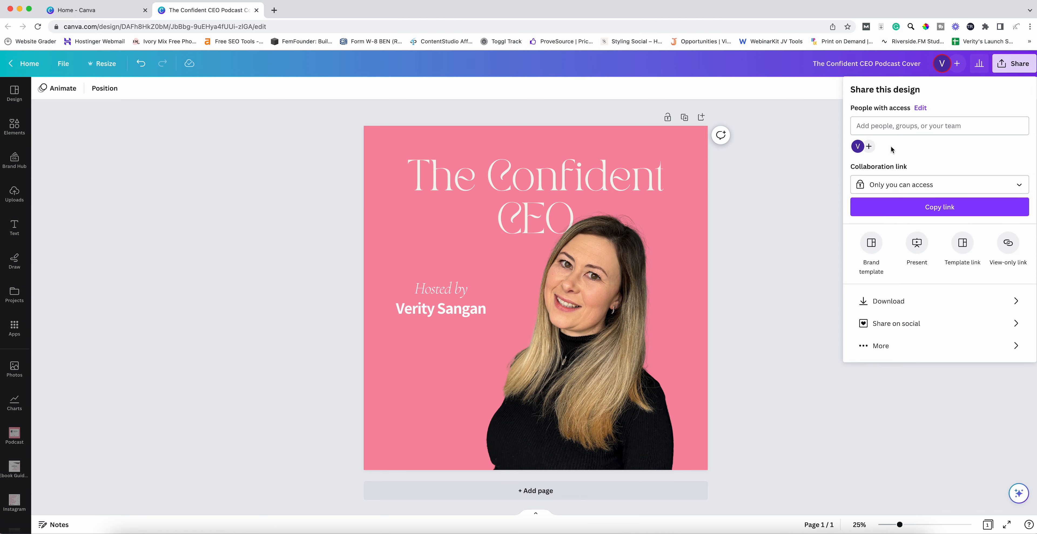
pyautogui.click(898, 305)
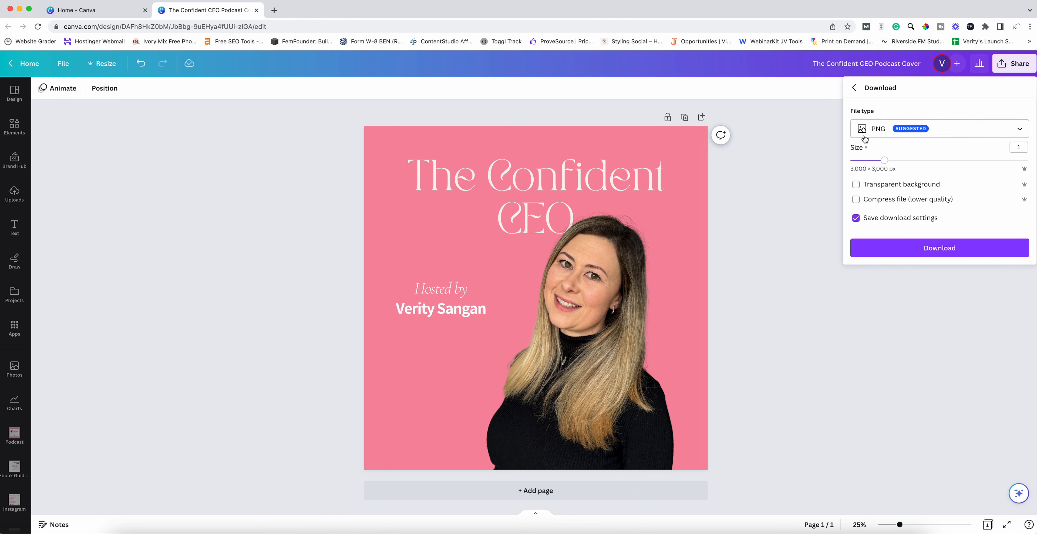
pyautogui.click(906, 135)
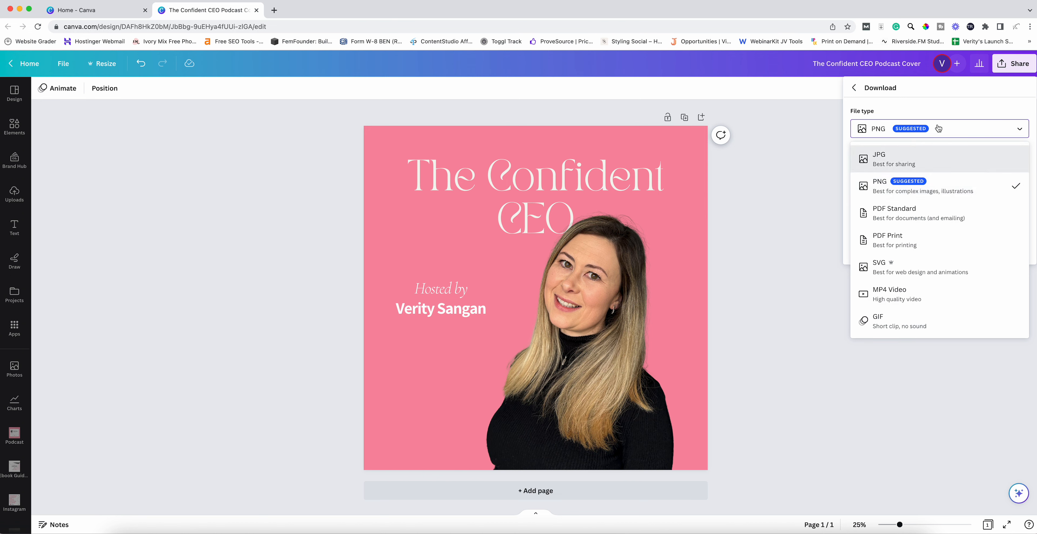
pyautogui.click(937, 96)
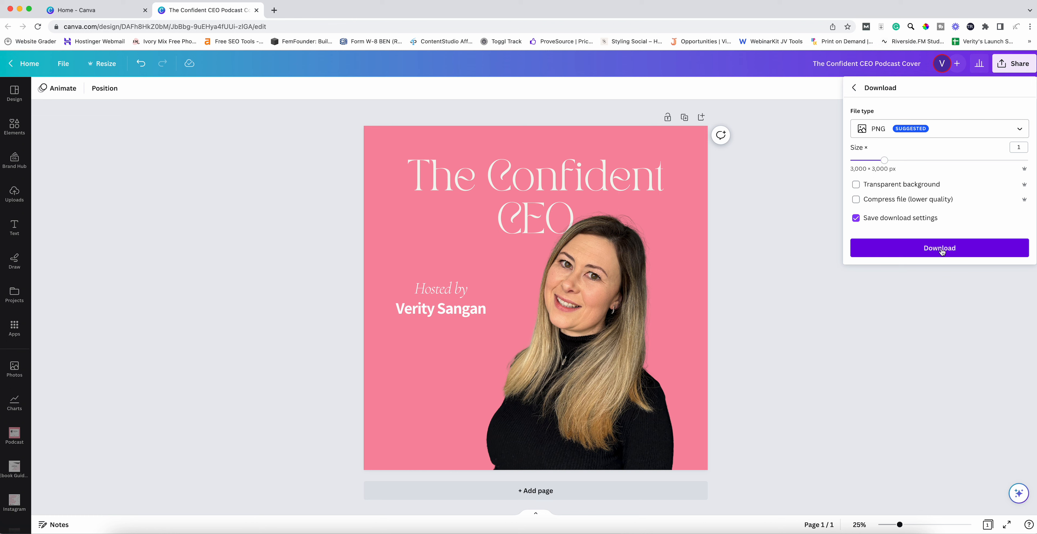
pyautogui.click(804, 230)
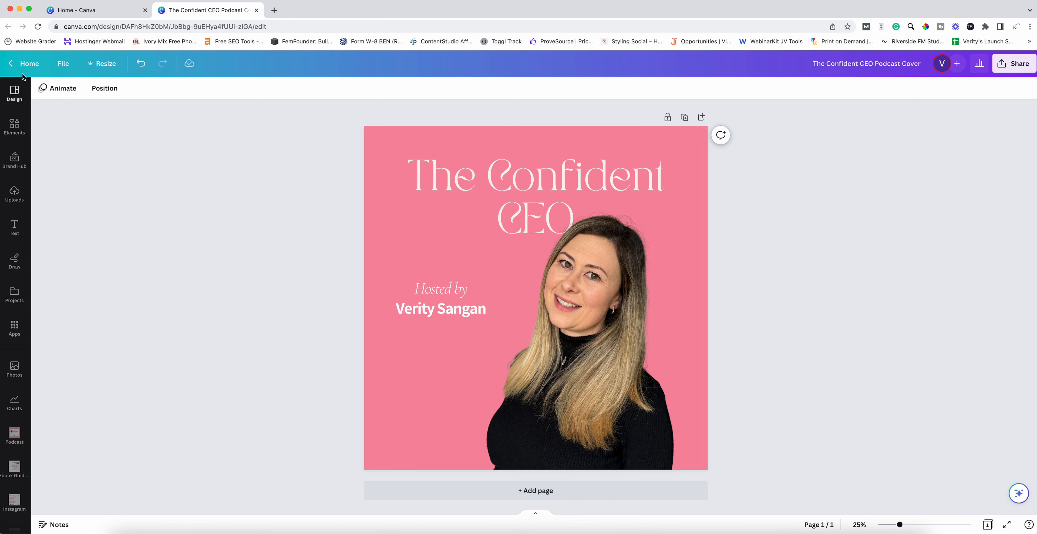
# - Go from the Canva home page to the Podcast folder and expand its designs
pyautogui.click(26, 64)
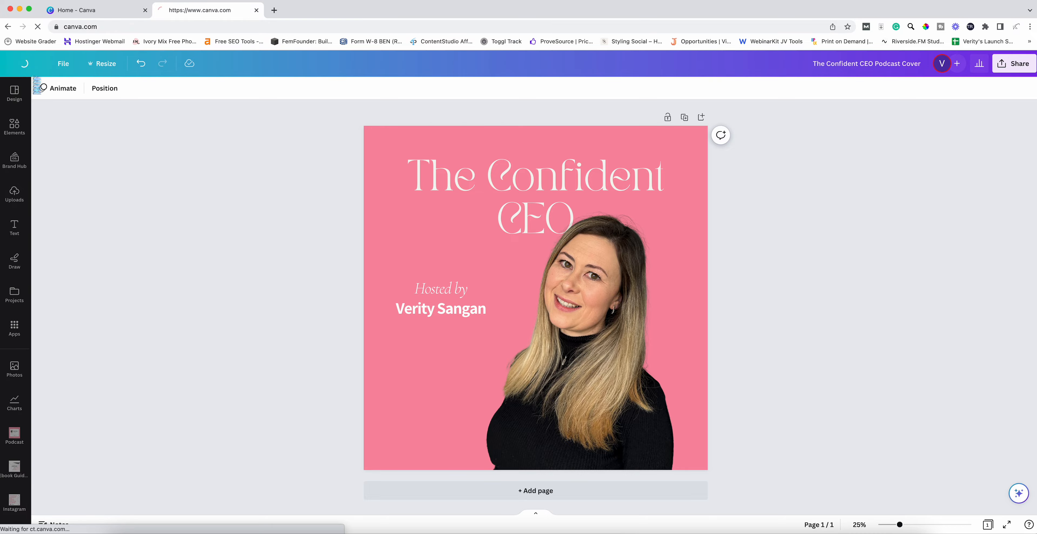
pyautogui.scroll(-10, 469, 248)
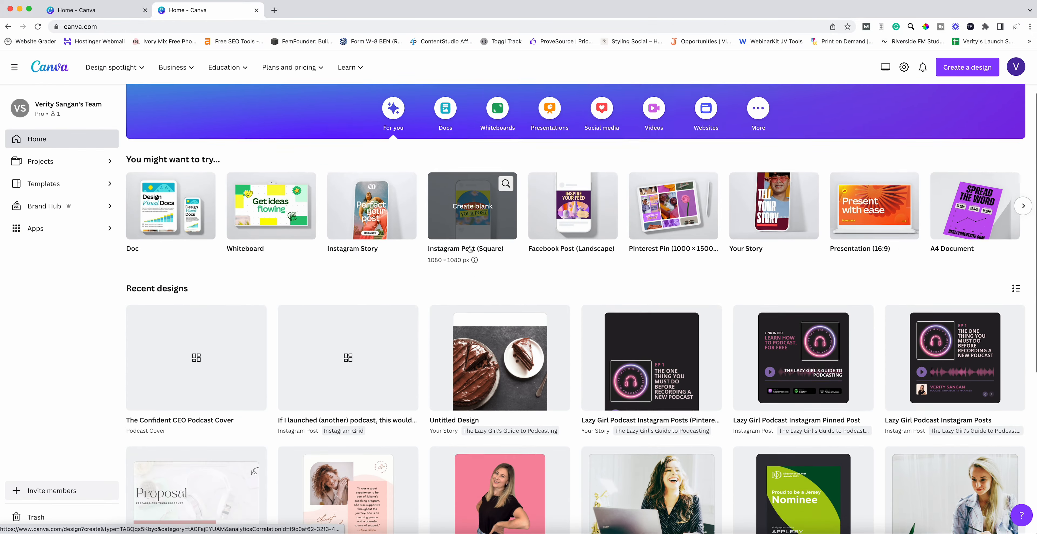
pyautogui.scroll(-3, 469, 243)
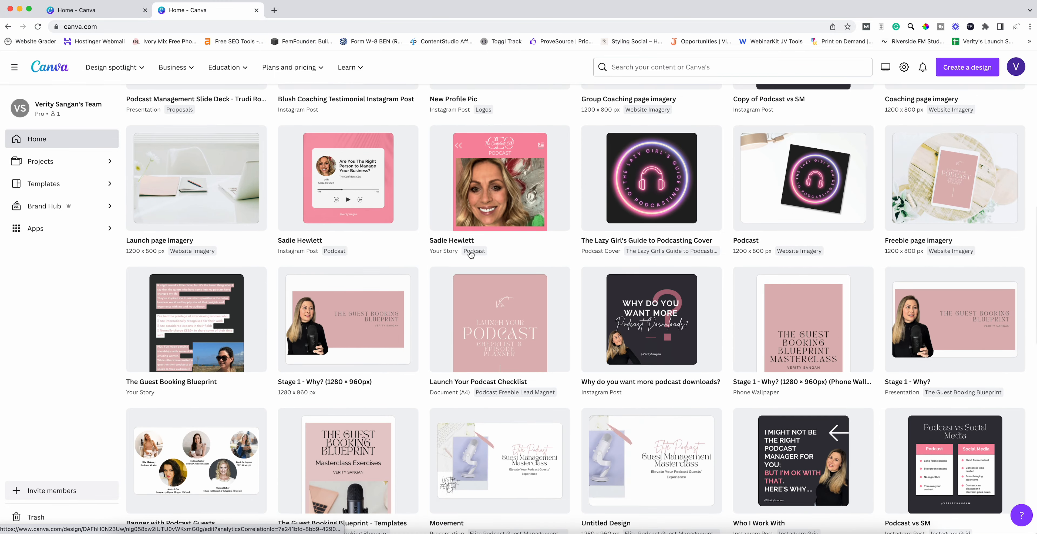
pyautogui.click(471, 251)
pyautogui.scroll(-2, 466, 253)
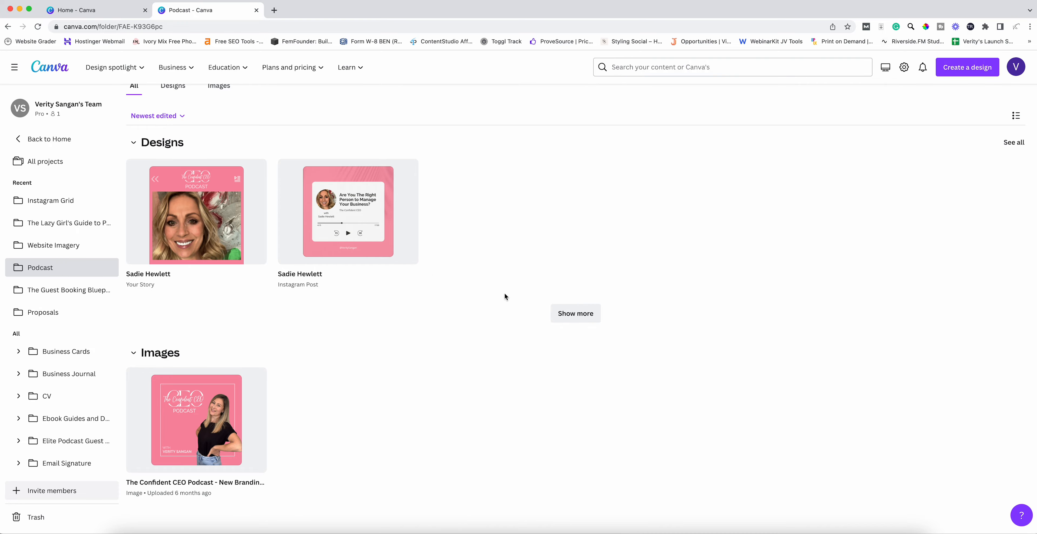
pyautogui.click(576, 313)
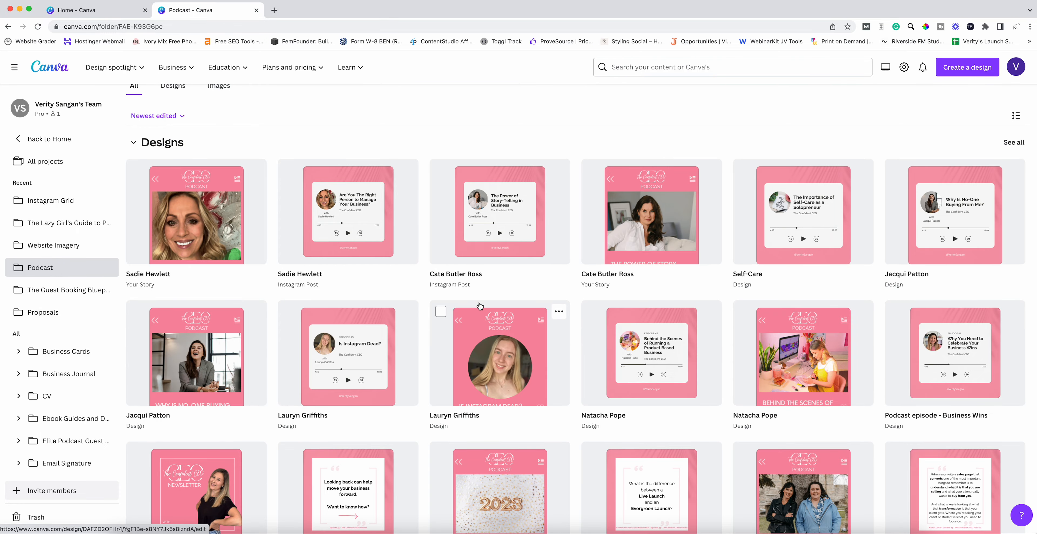
# - Load more designs and open the guest square post and guest story designs in new tabs
pyautogui.scroll(-3, 461, 277)
pyautogui.scroll(-3, 462, 281)
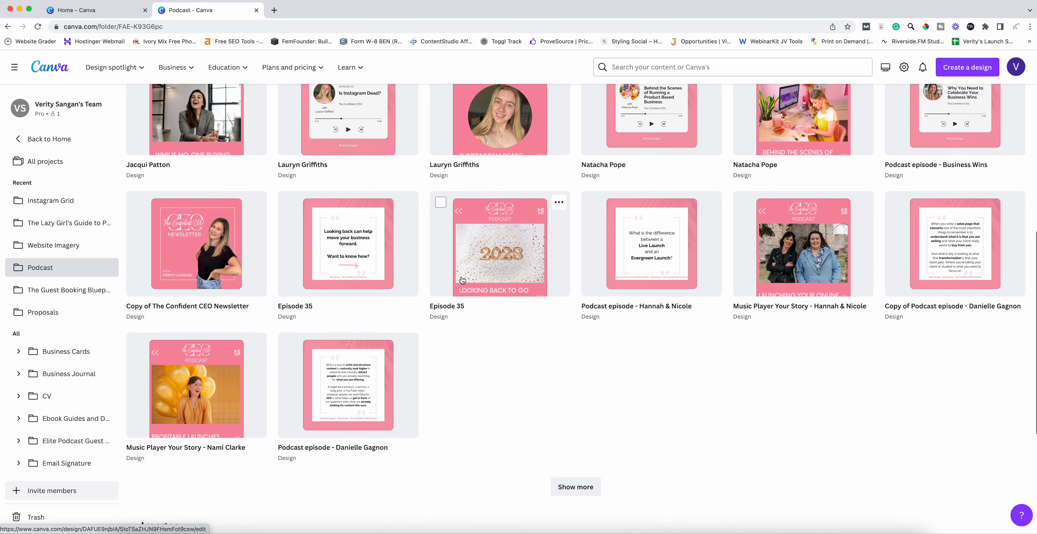
pyautogui.click(571, 485)
pyautogui.scroll(-9, 499, 383)
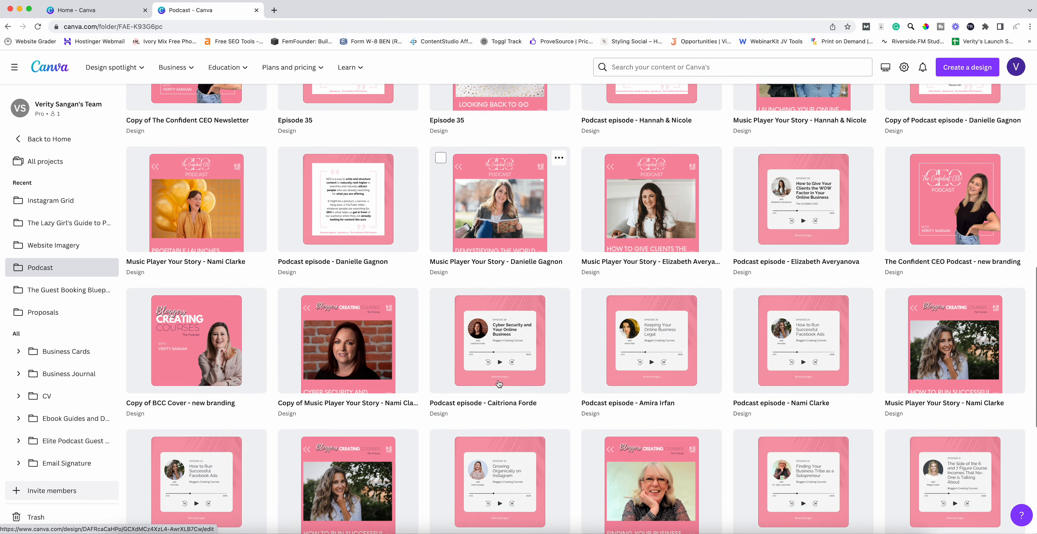
pyautogui.scroll(7, 499, 380)
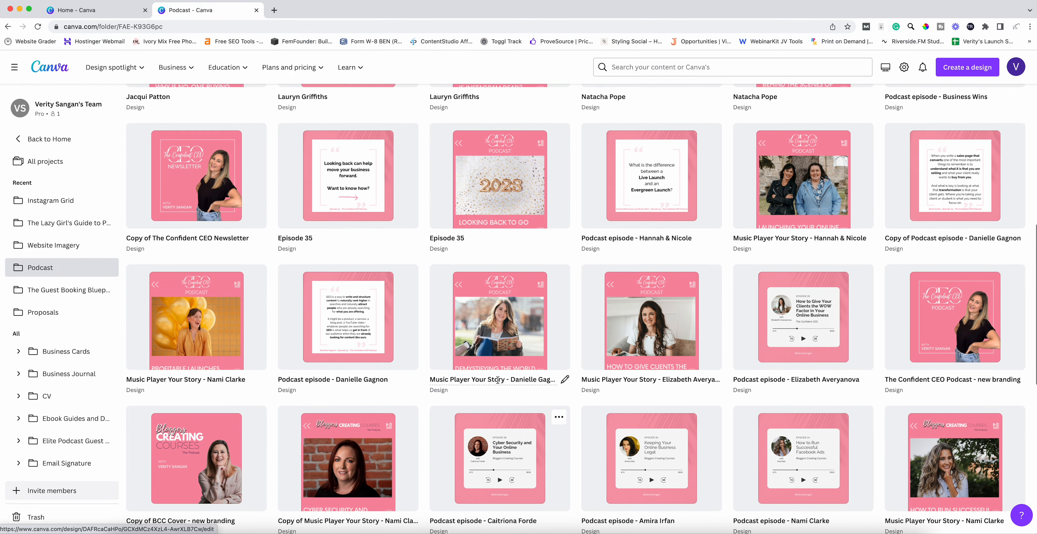
pyautogui.scroll(3, 423, 326)
pyautogui.scroll(8, 423, 328)
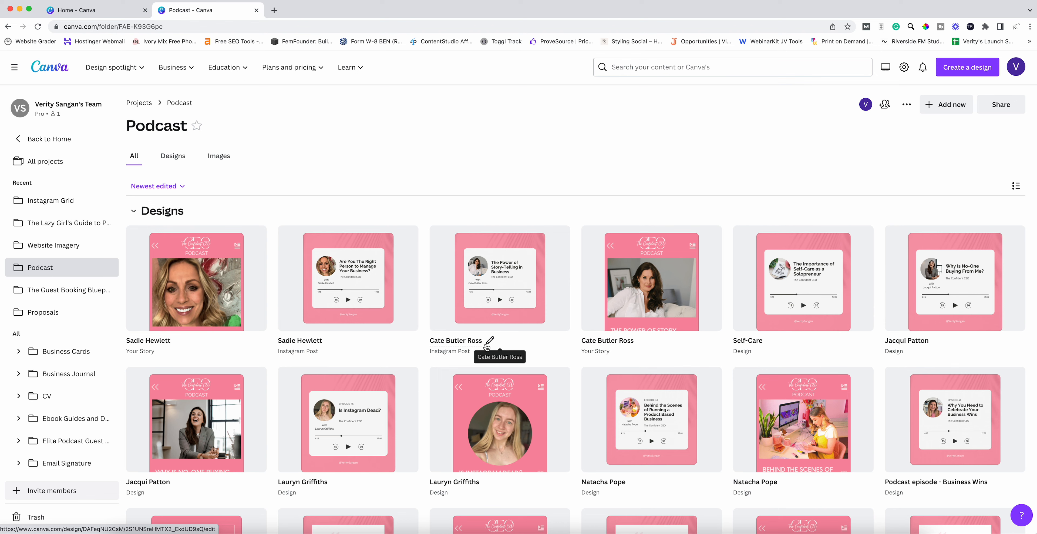
pyautogui.rightClick(354, 287)
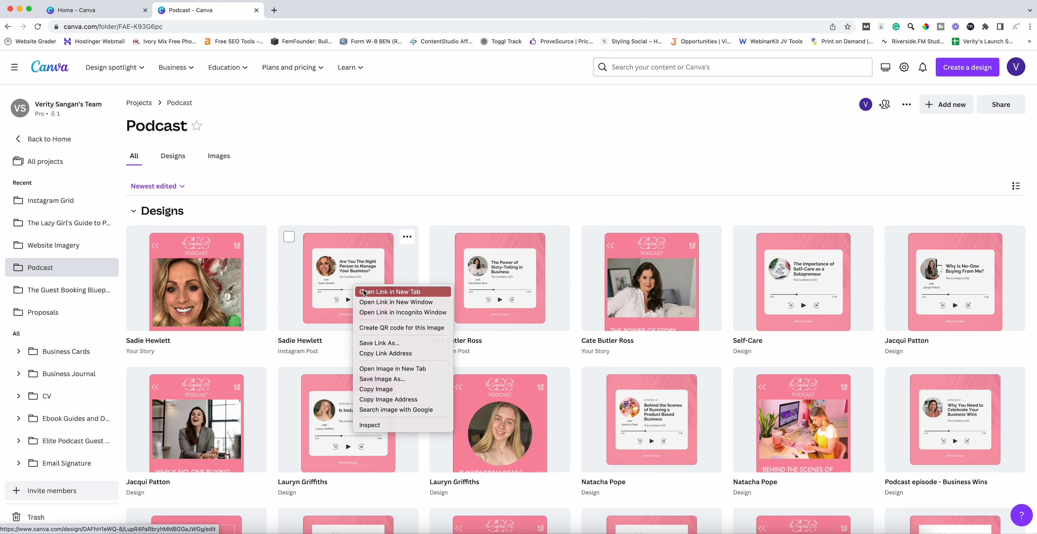
pyautogui.click(364, 292)
pyautogui.click(204, 298)
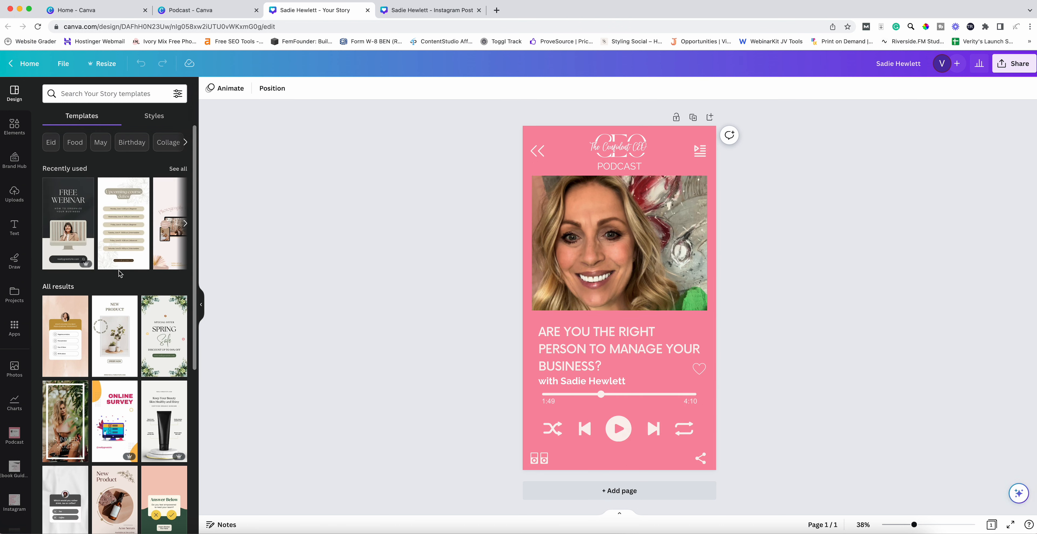
# - Browse 'podcast' template results beside the guest story, then move to the square guest post
pyautogui.click(79, 93)
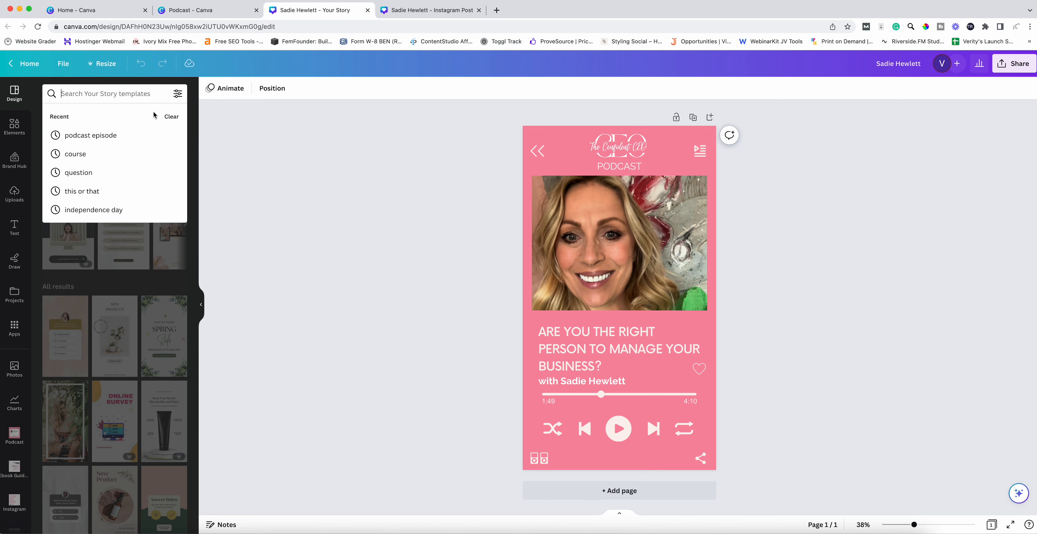
pyautogui.write('podcast')
pyautogui.press('Return')
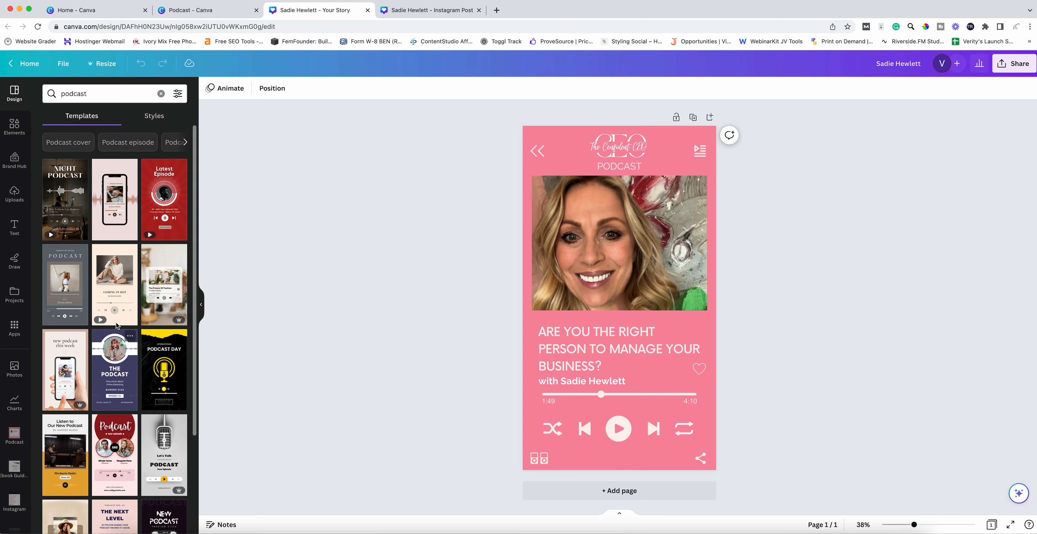
pyautogui.scroll(-5, 117, 298)
pyautogui.scroll(-2, 116, 298)
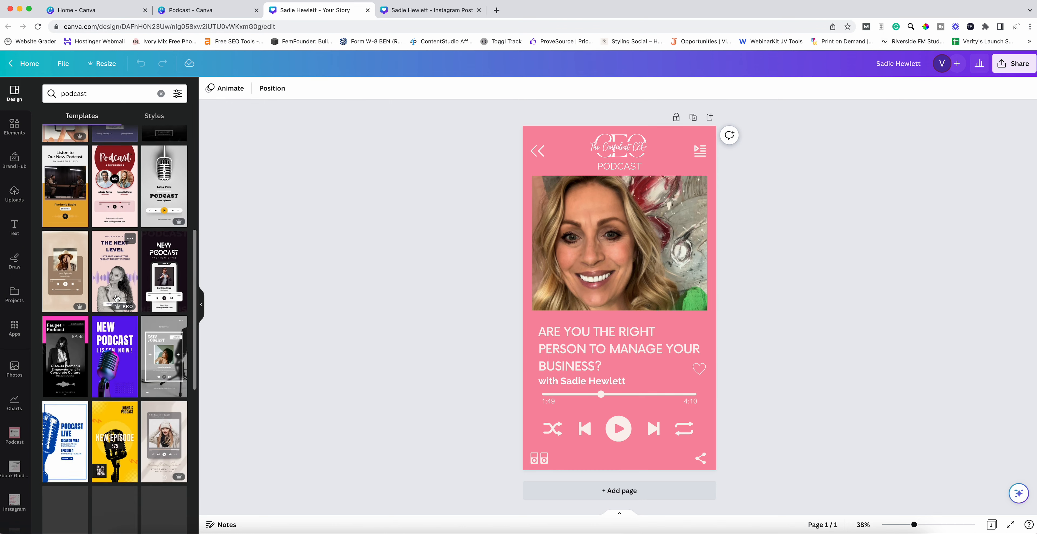
pyautogui.scroll(4, 117, 298)
pyautogui.scroll(3, 116, 298)
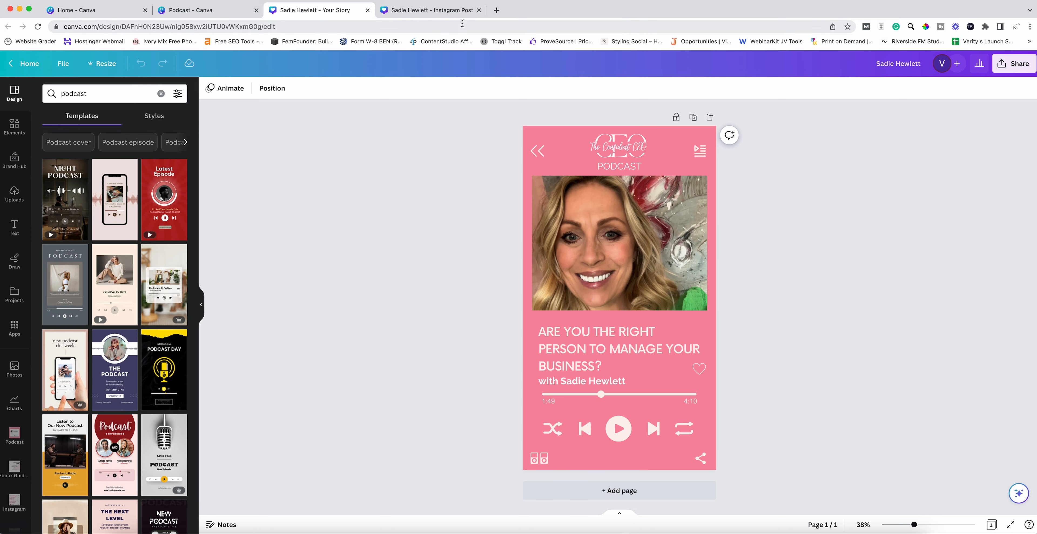
pyautogui.click(459, 11)
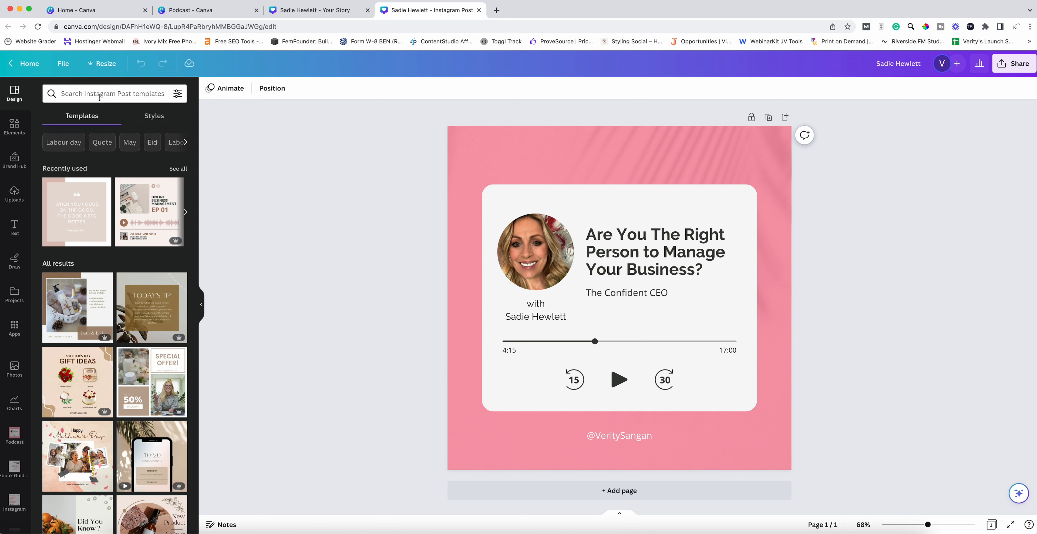
pyautogui.click(147, 96)
# - List 'podcast' template results beside the square guest post and bring up its sharing options
pyautogui.write('podcast')
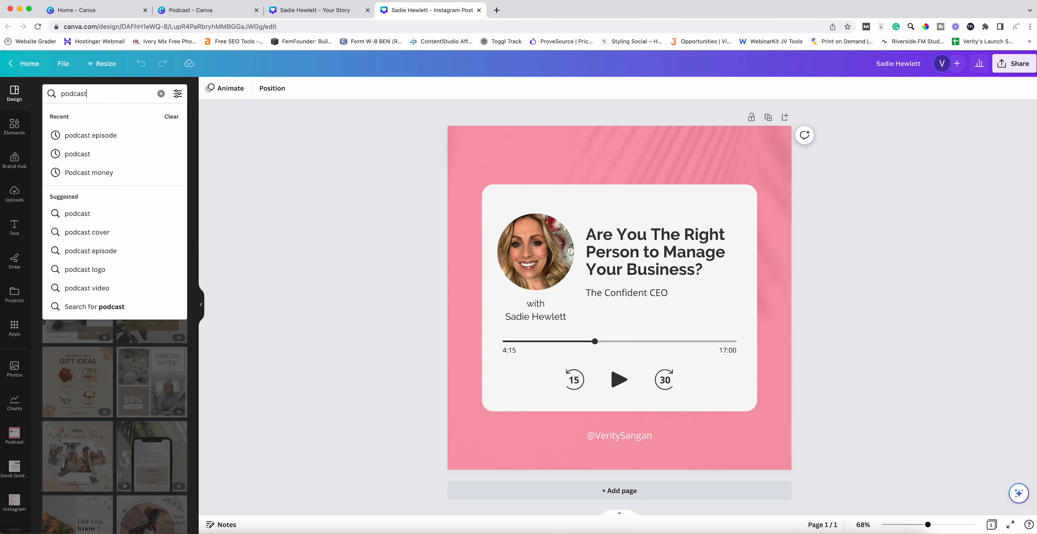
pyautogui.press('Return')
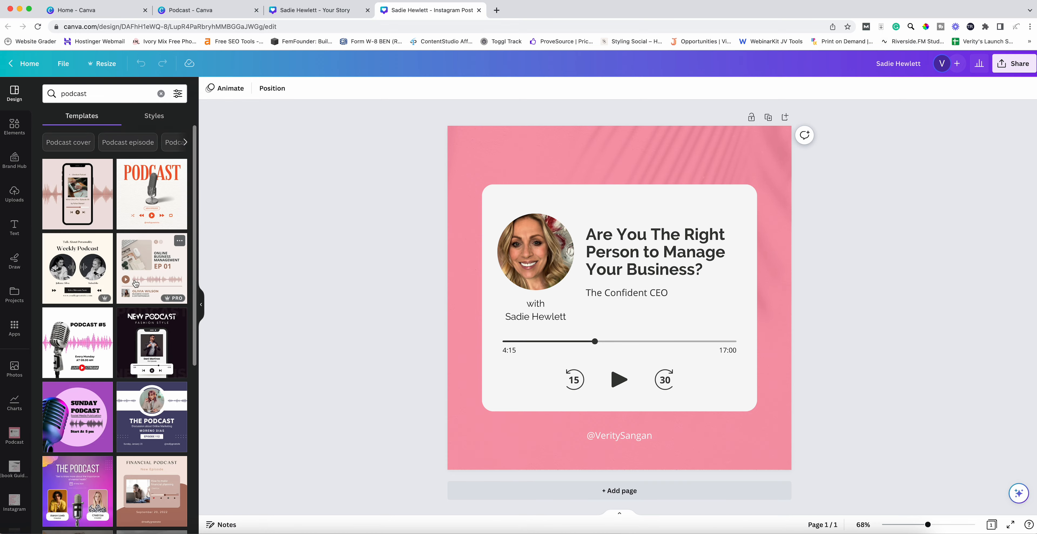
pyautogui.scroll(-5, 134, 283)
pyautogui.scroll(-2, 135, 281)
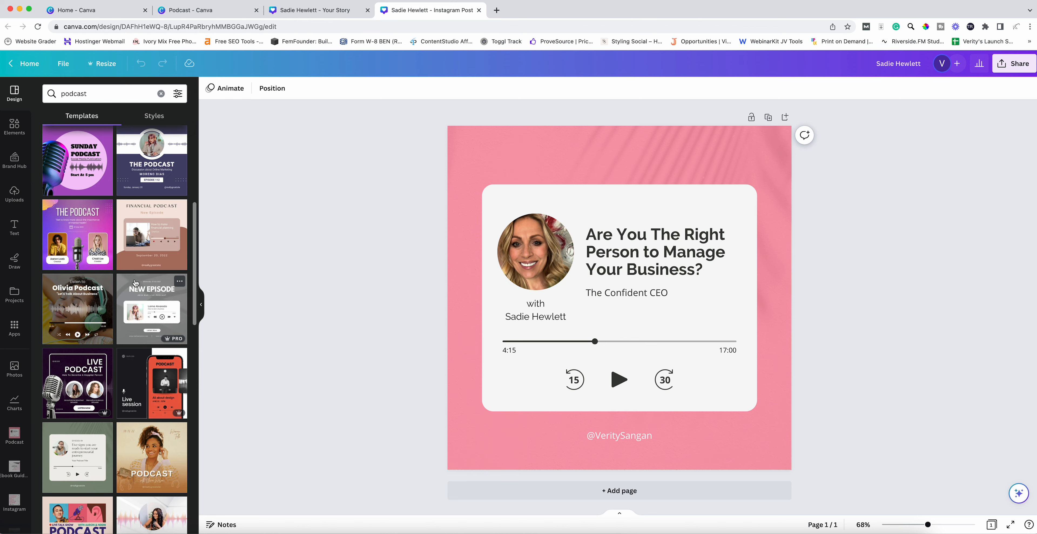
pyautogui.scroll(7, 136, 283)
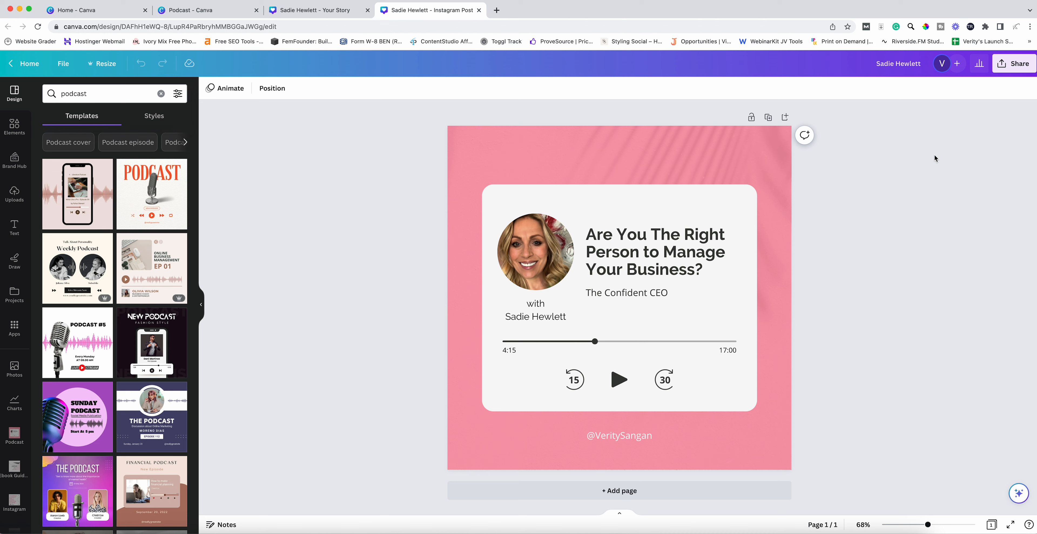
pyautogui.click(1016, 65)
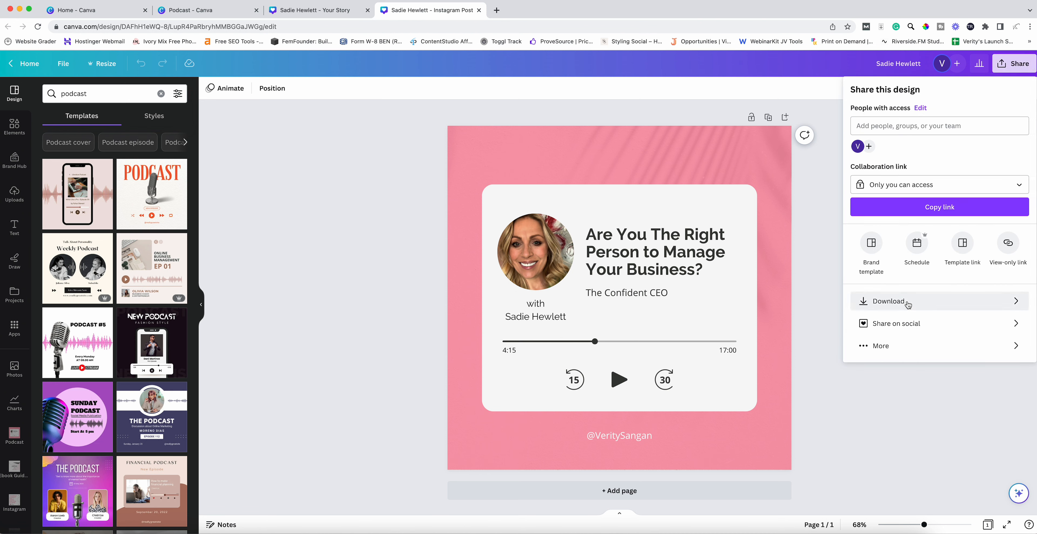
# - Set the square guest post's download file type to JPG, then return to the guest story
pyautogui.click(917, 302)
pyautogui.click(921, 129)
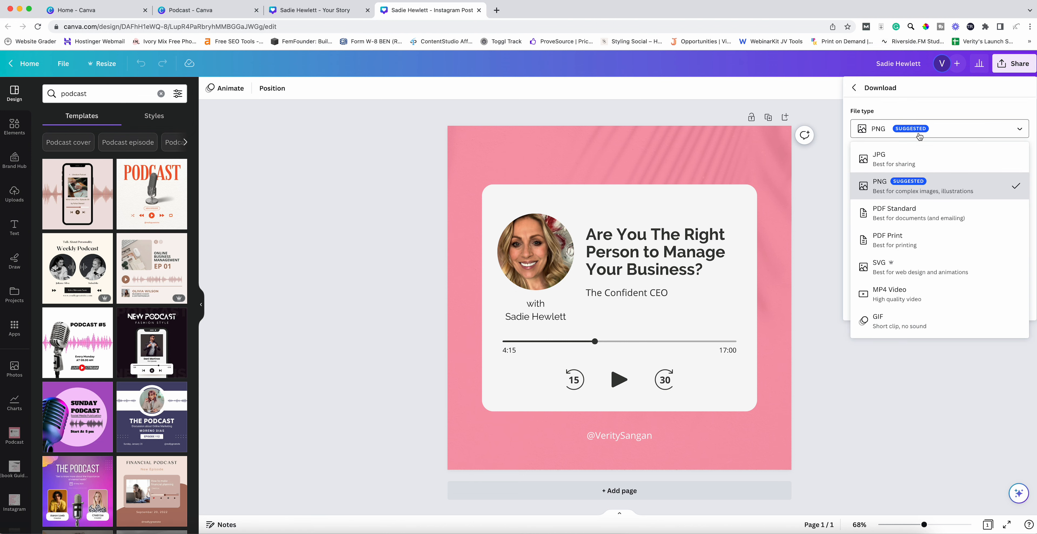
pyautogui.click(910, 162)
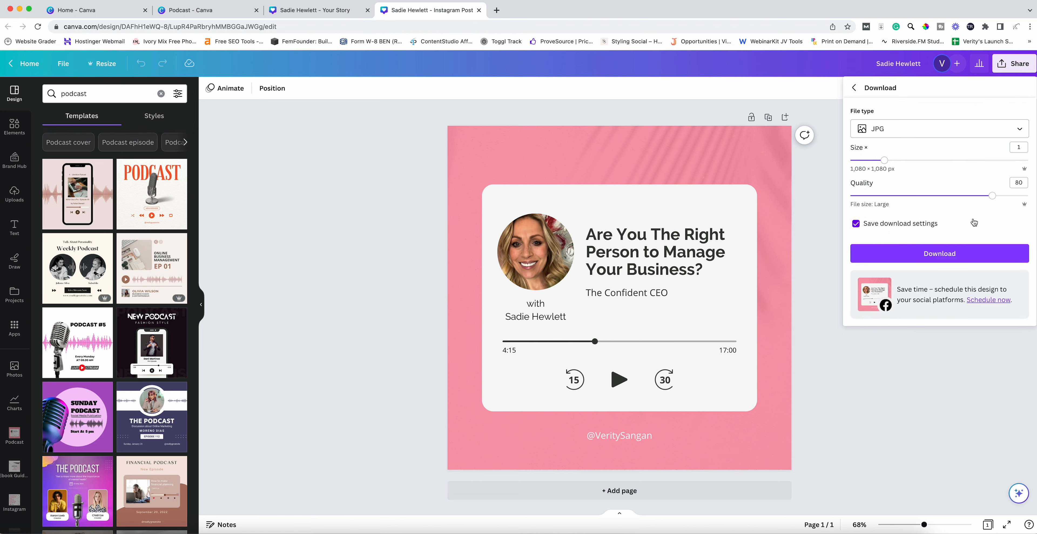
pyautogui.click(817, 220)
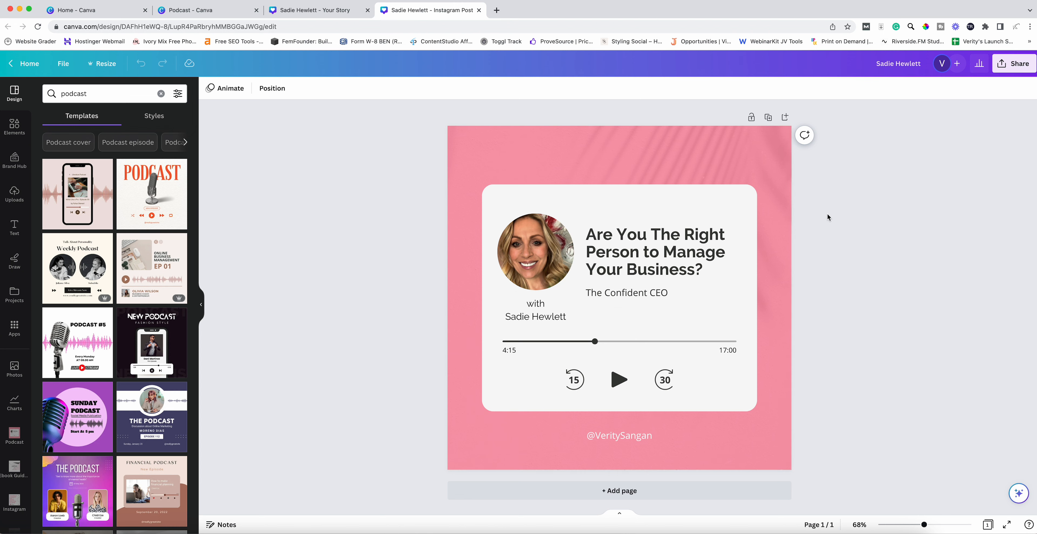
pyautogui.click(334, 17)
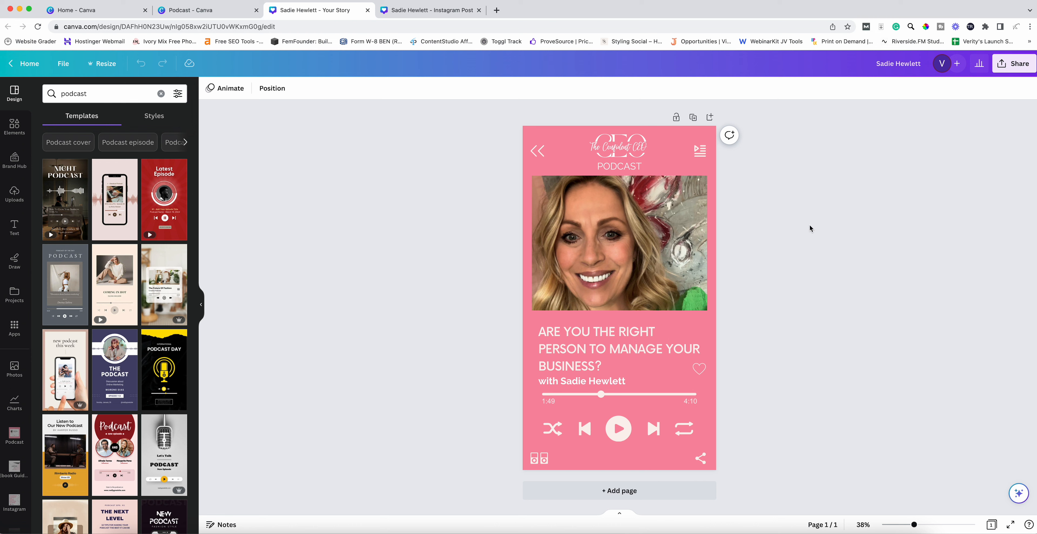
# - Bring up the square guest post's scheduling calendar, set to 4 May 2023 at 11:00 UTC+1
pyautogui.click(427, 12)
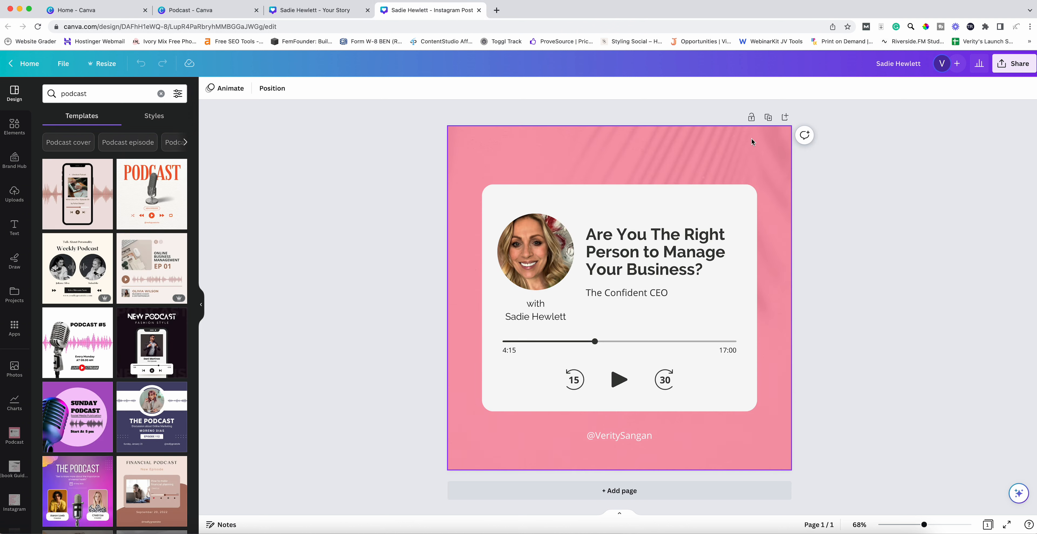
pyautogui.click(1014, 63)
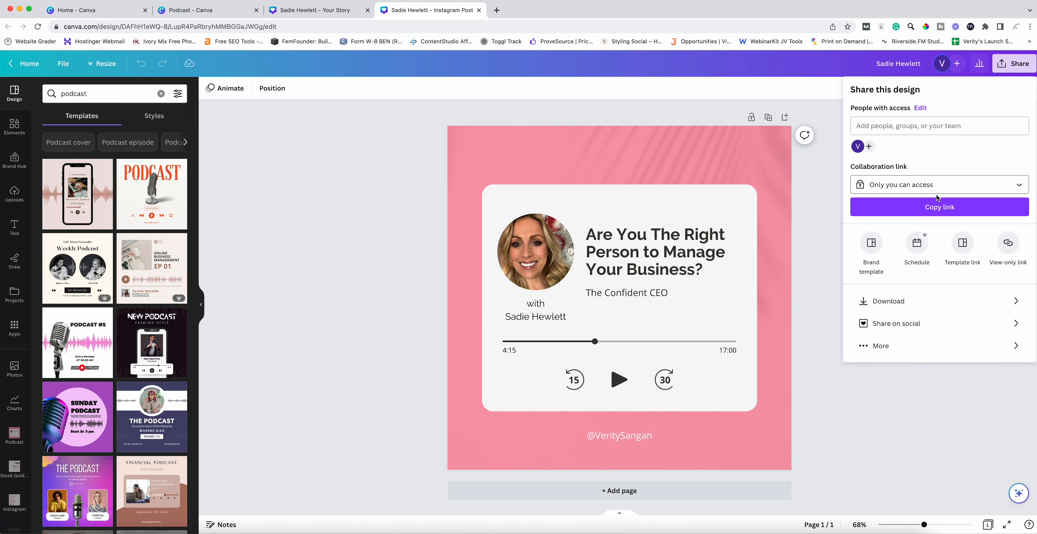
pyautogui.click(918, 246)
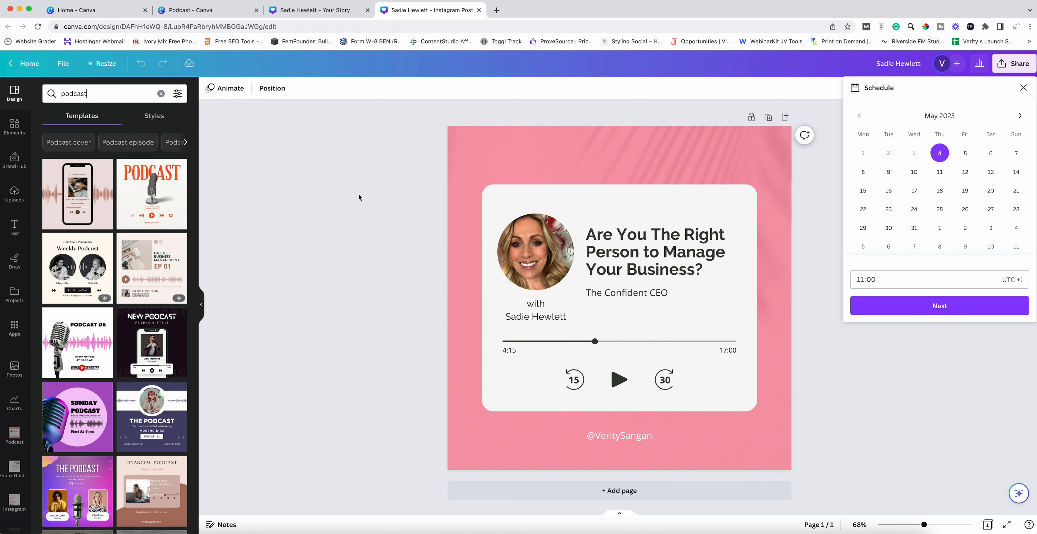
# - Close the scheduler and replace the 'podcast' template search with 'quote'
pyautogui.click(99, 94)
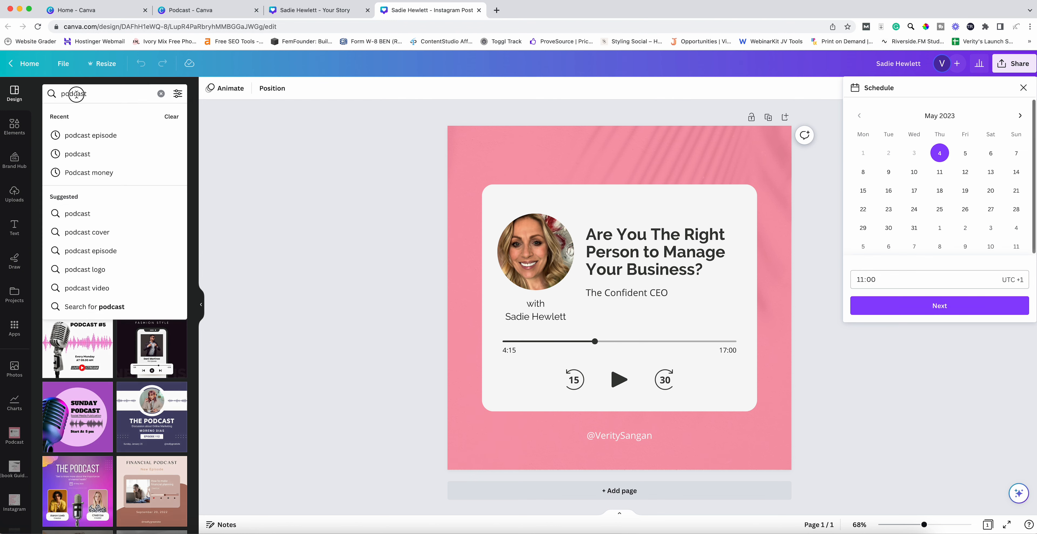
pyautogui.click(161, 93)
pyautogui.write('quote')
pyautogui.press('Return')
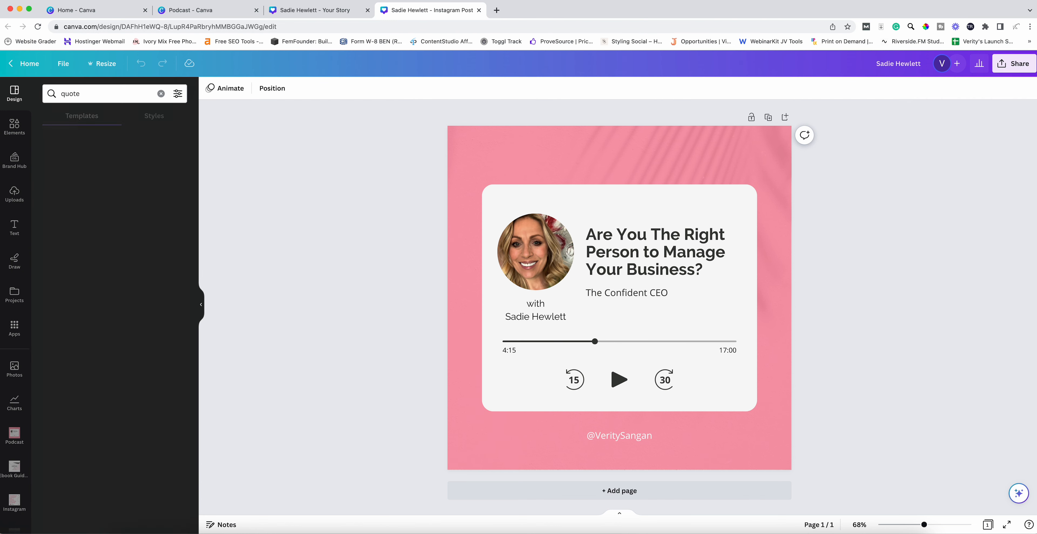